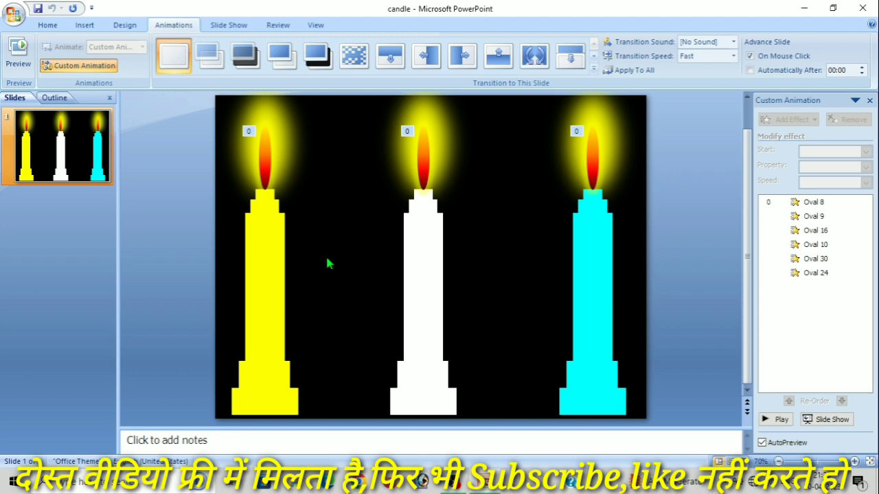
- Run the finished three-candle slide as a slide show, then exit back to editing
key("F5")
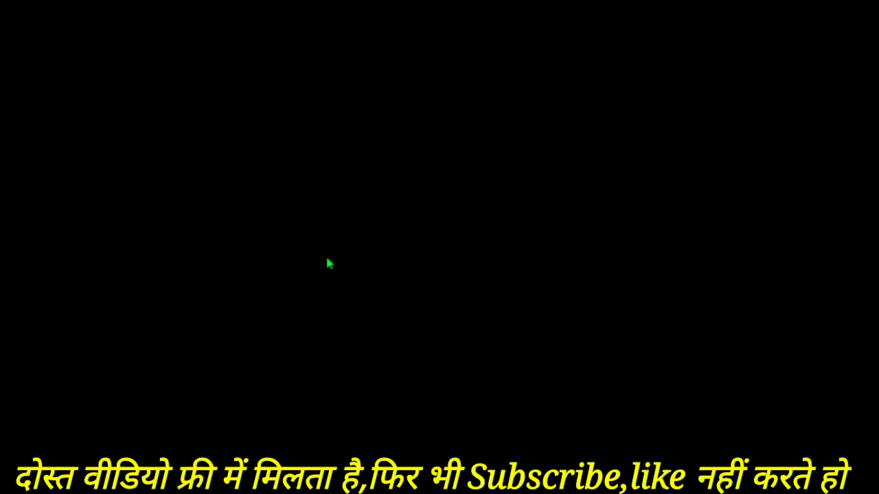
key("Escape")
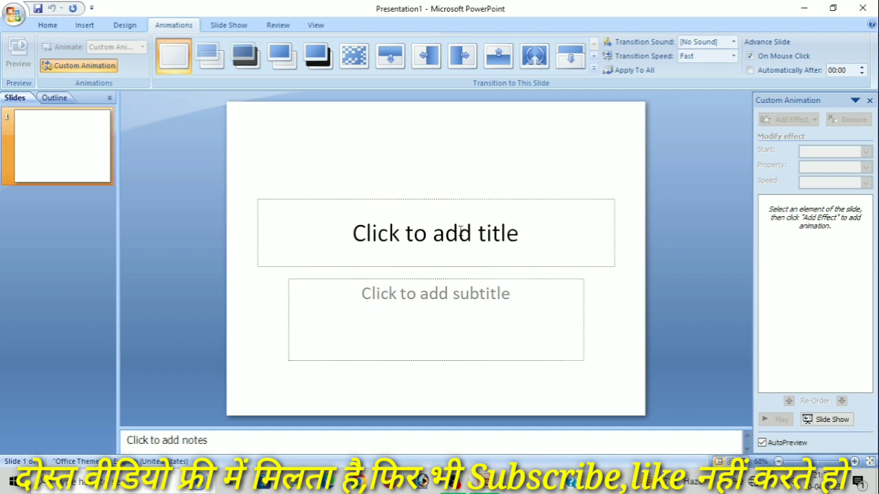
- Close the animation pane and delete the title and subtitle placeholders from the new slide
left_click(869, 100)
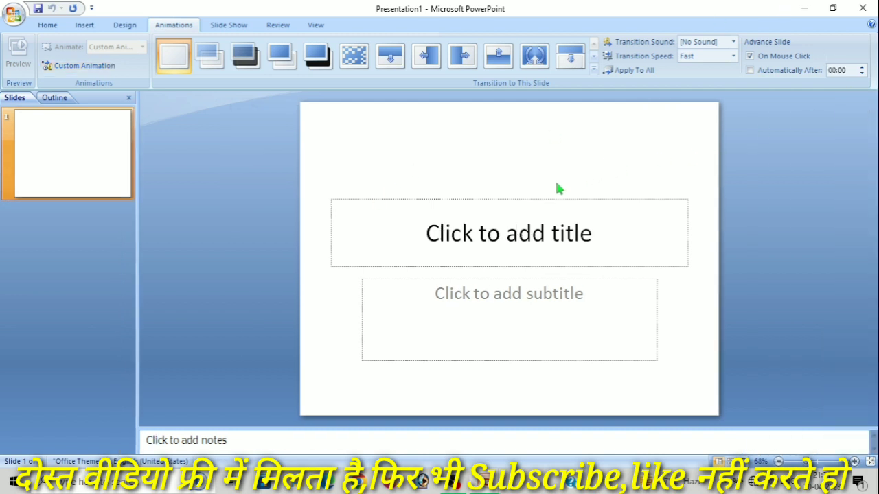
key("ctrl+a")
key("Delete")
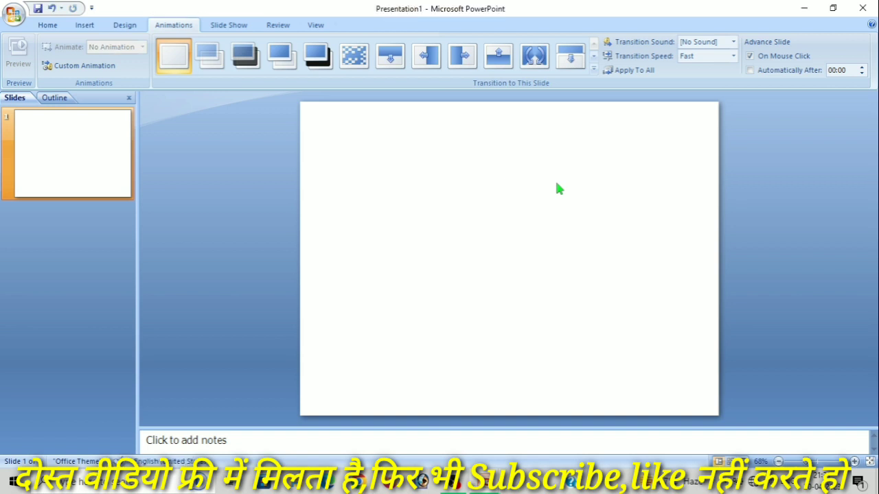
left_click(869, 461)
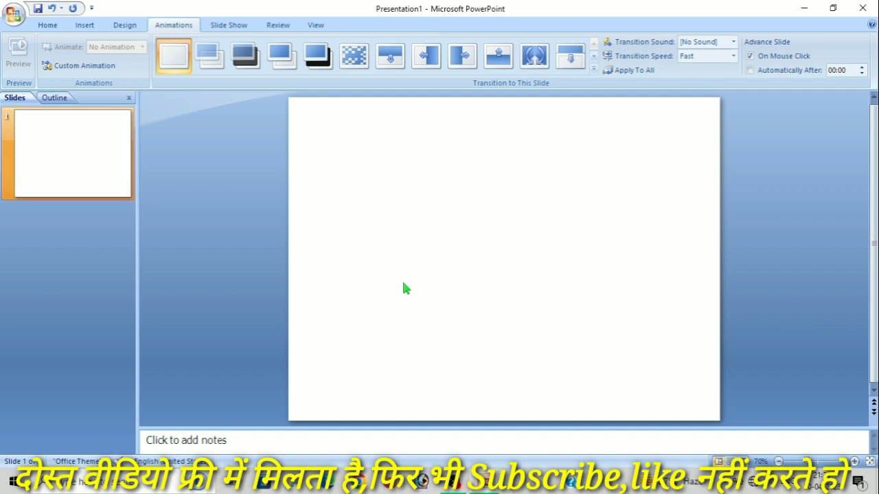
- Apply the solid black background style to the slide
left_click(127, 29)
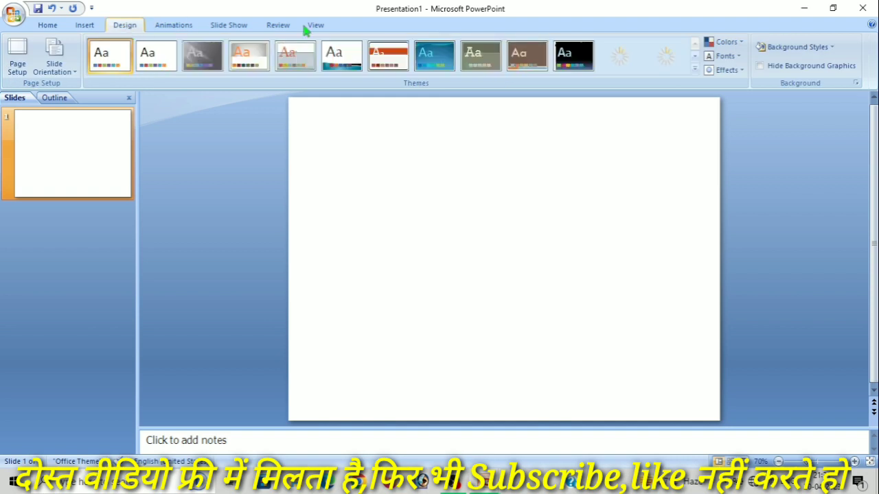
left_click(778, 49)
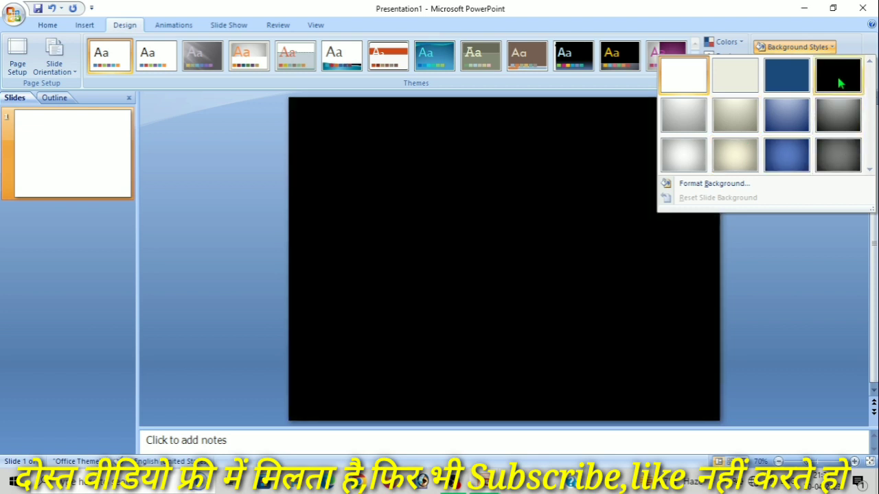
left_click(838, 74)
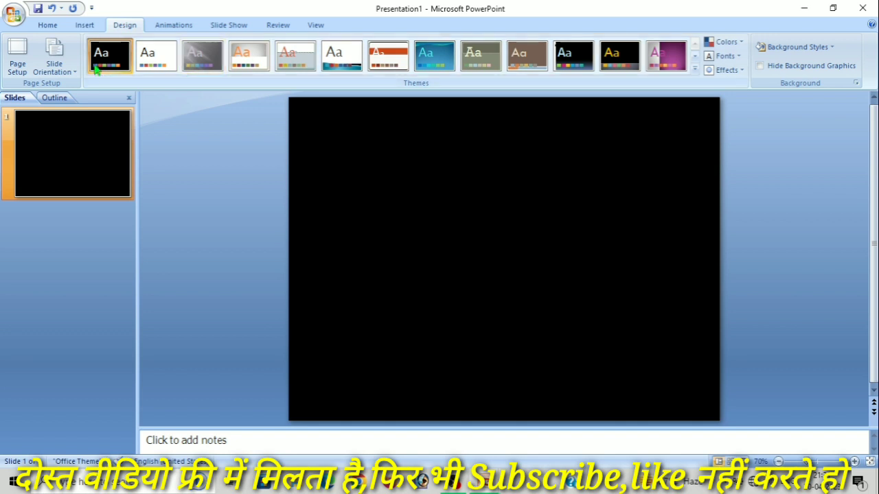
left_click(84, 25)
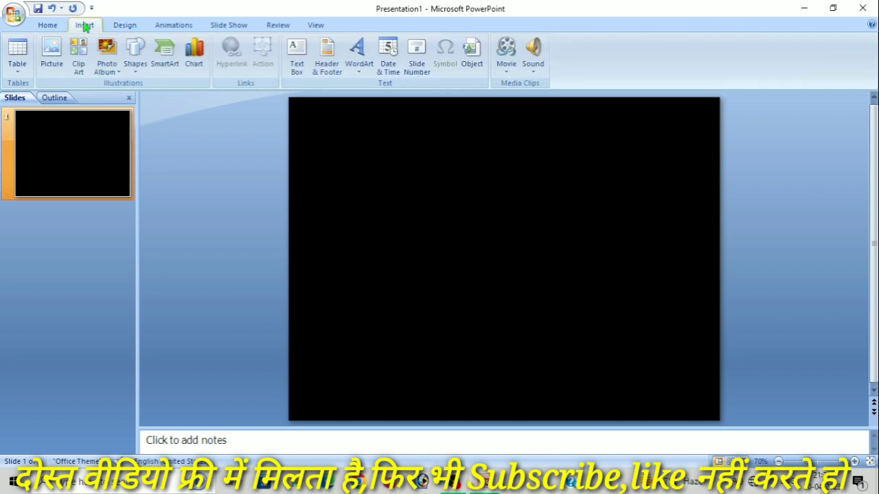
- Draw a rectangle near the bottom centre of the slide
left_click(137, 74)
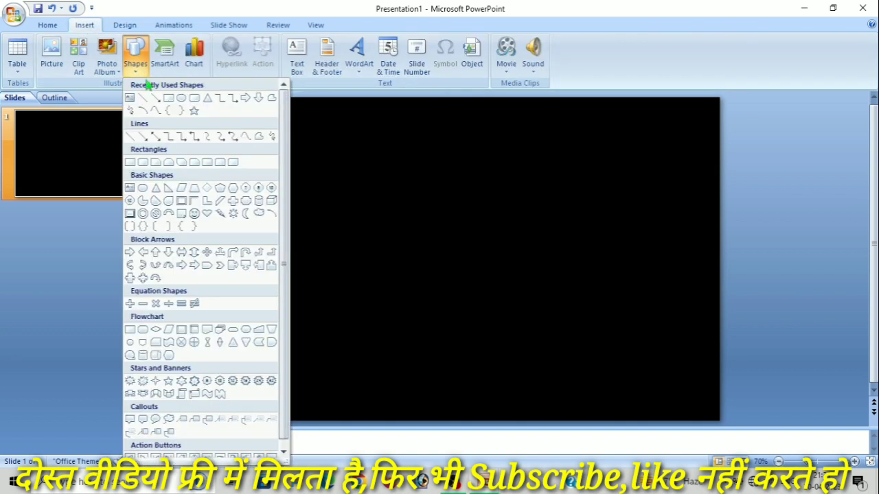
left_click(168, 98)
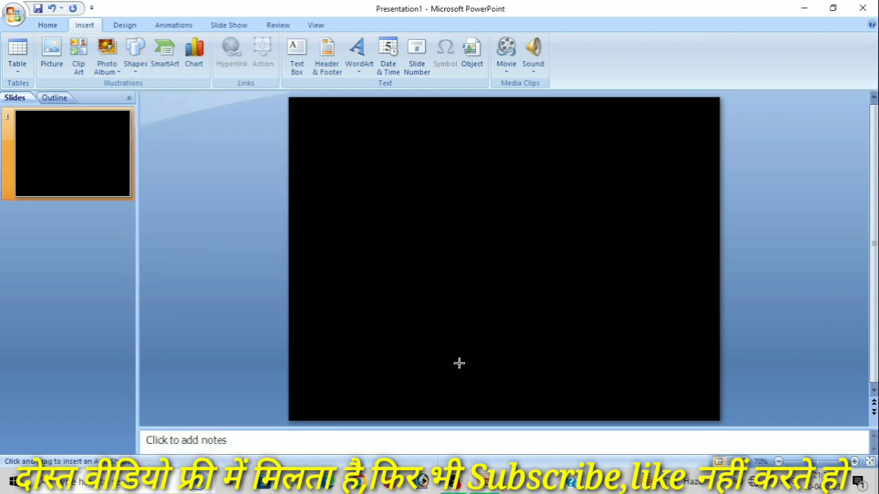
left_click_drag(459, 372, 523, 406)
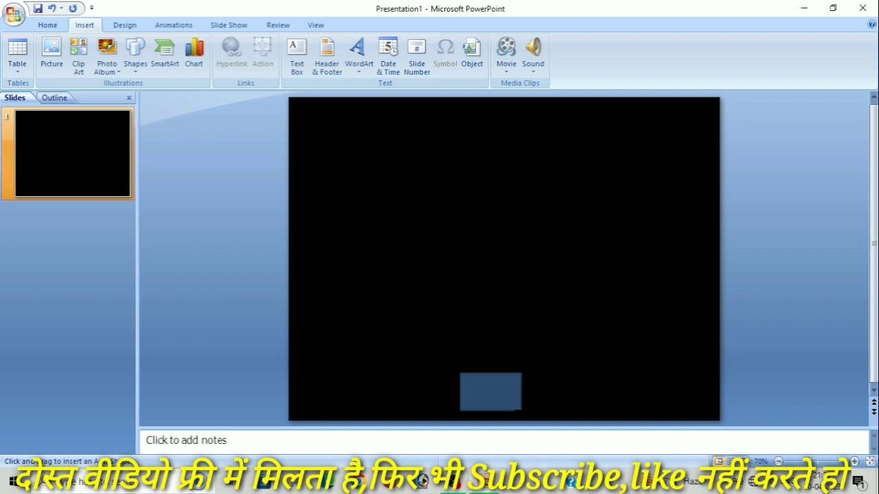
left_click_drag(524, 406, 528, 407)
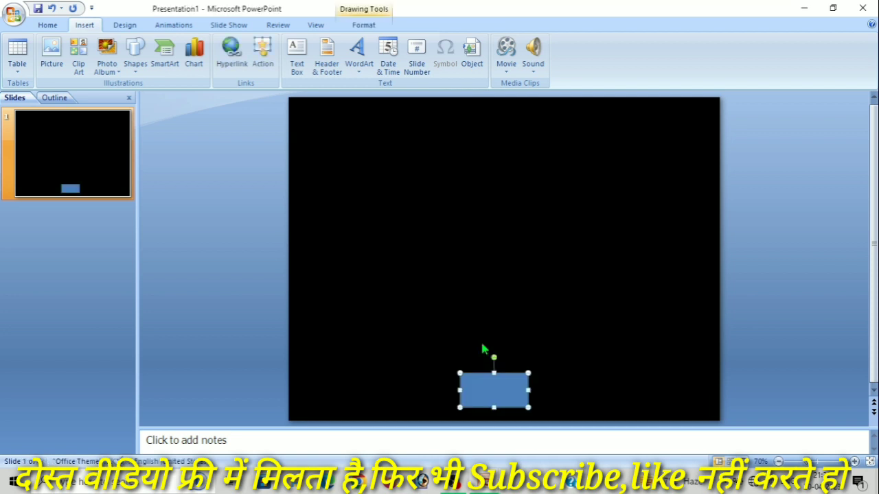
- Fill the rectangle with white and remove its outline
left_click(364, 27)
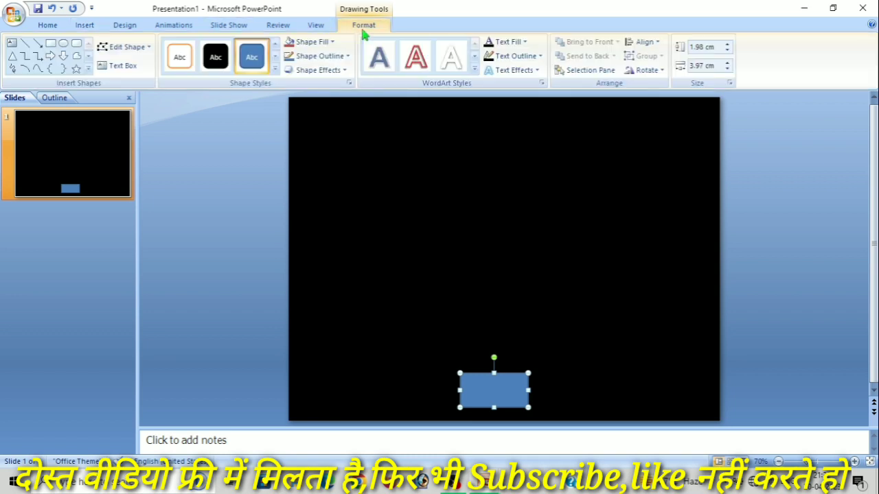
left_click(307, 44)
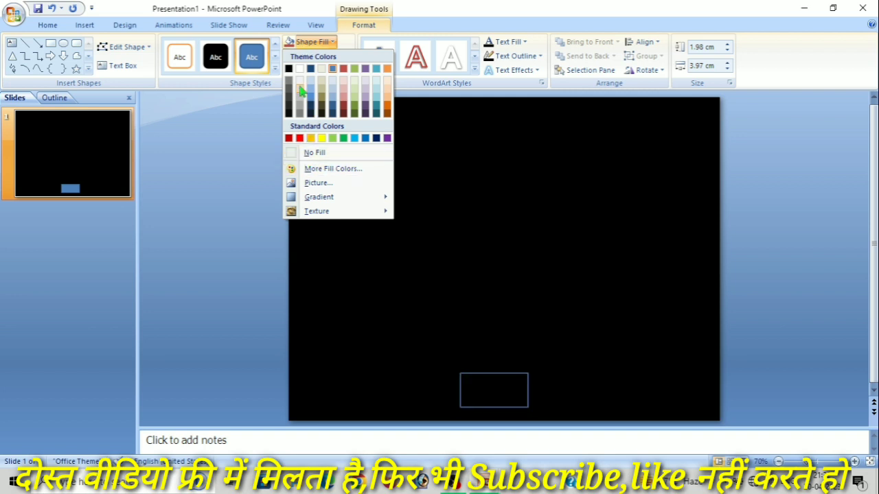
left_click(299, 68)
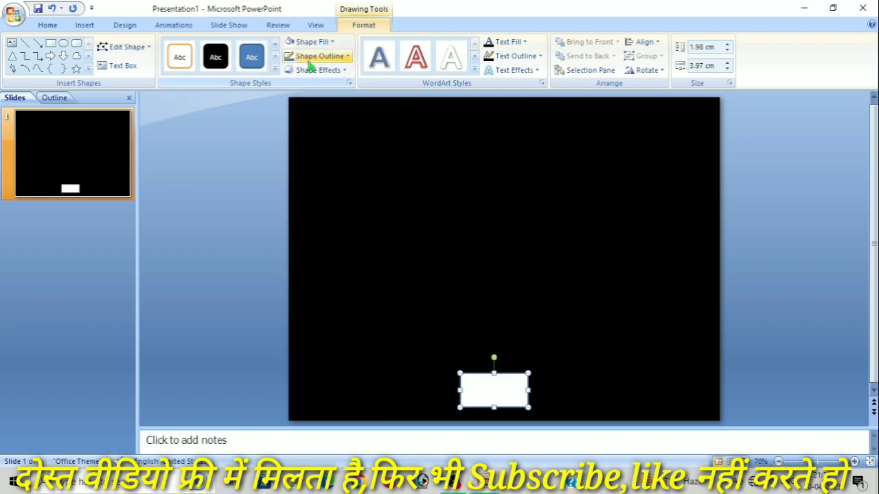
left_click(309, 59)
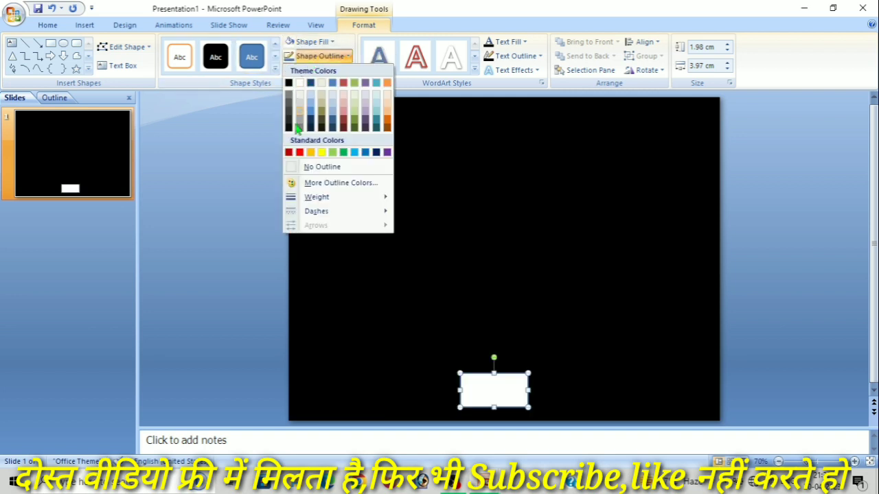
left_click(310, 168)
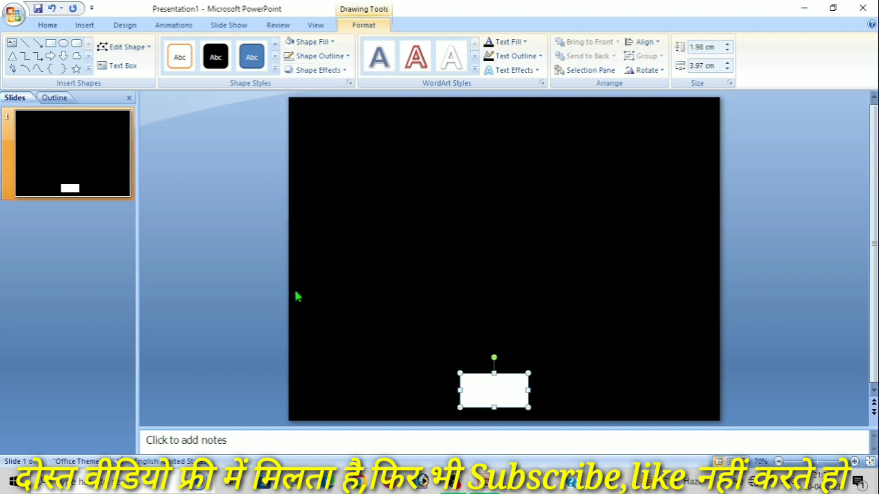
- Nudge the white base rectangle down and to the right into position
key("Down")
key("Right")
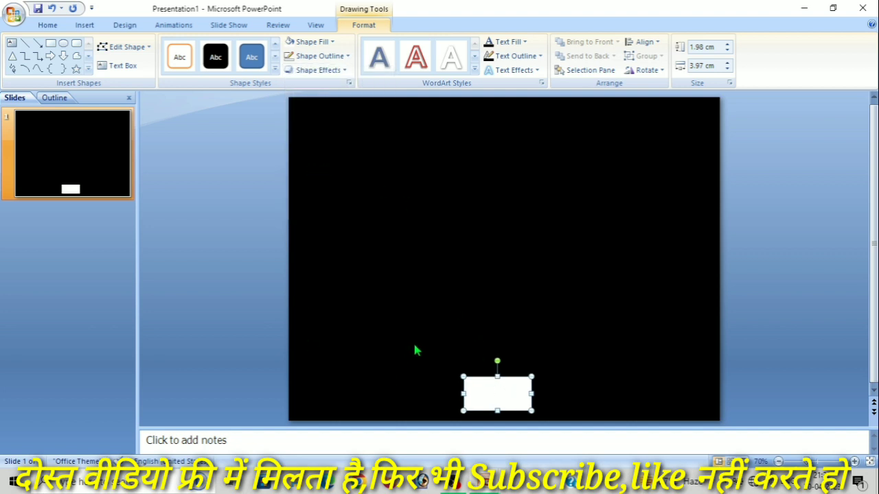
key("Right")
key("Down")
key("Right")
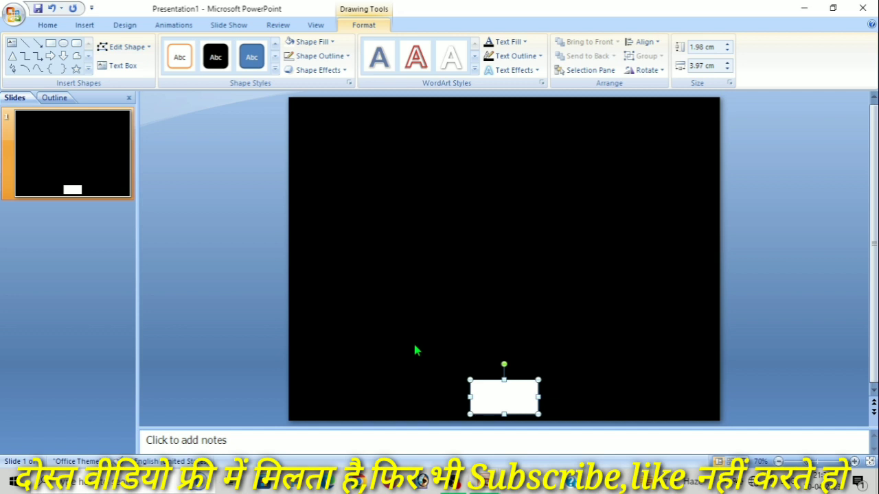
key("Right")
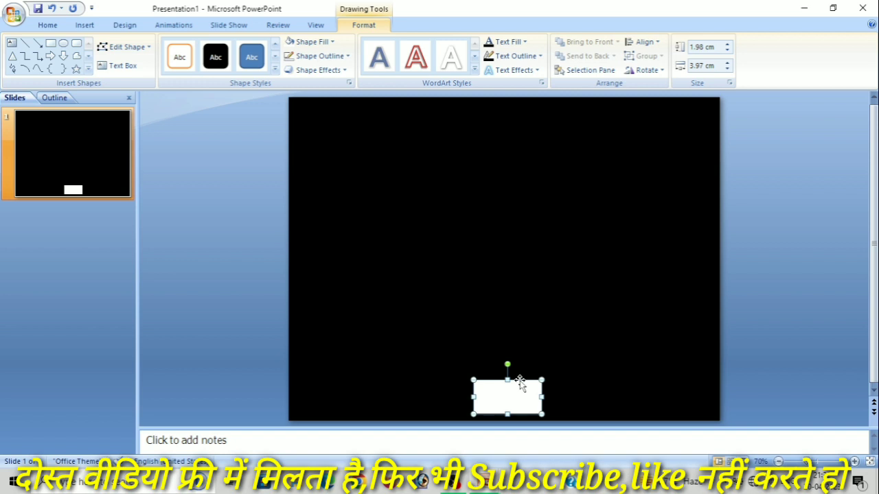
- Duplicate the rectangle, move the copy above the original, and narrow it to 3.1 cm
key("ctrl+d")
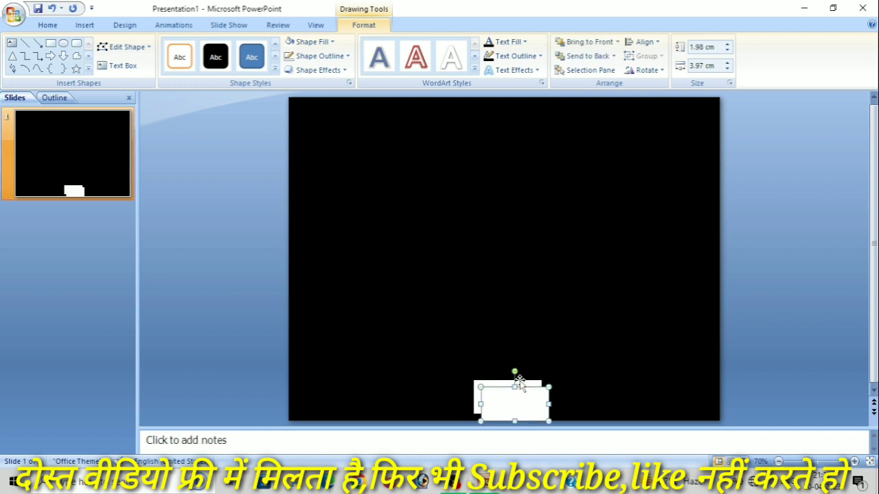
key("Up")
key("Up")
key("Up")
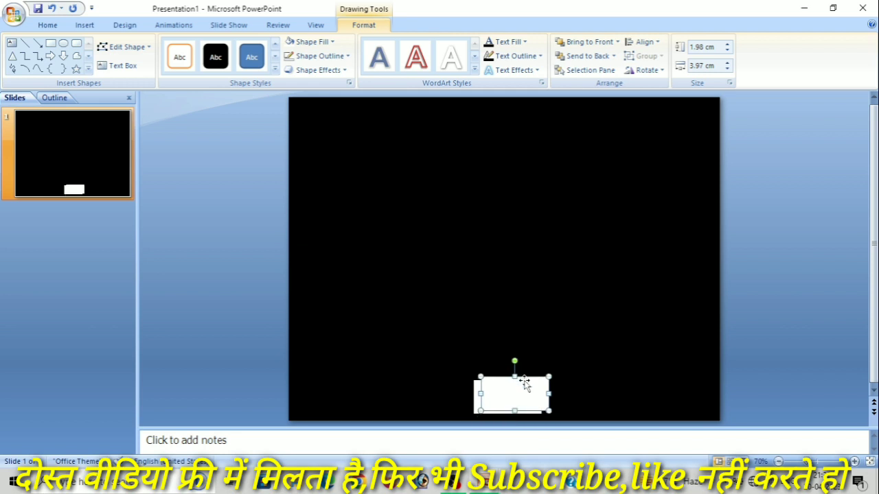
key("Up")
key("Up")
key("Up")
key("Up")
key("Up")
key("Up")
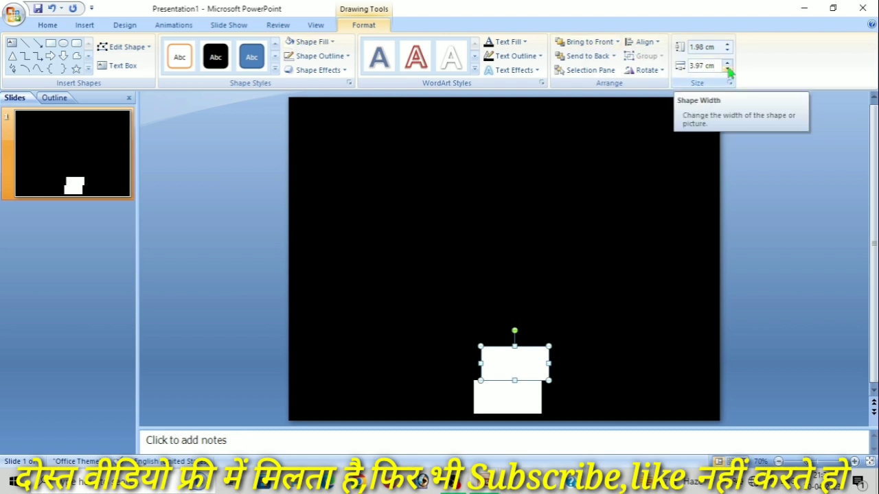
left_click(727, 68)
left_click(727, 69)
left_click(727, 69)
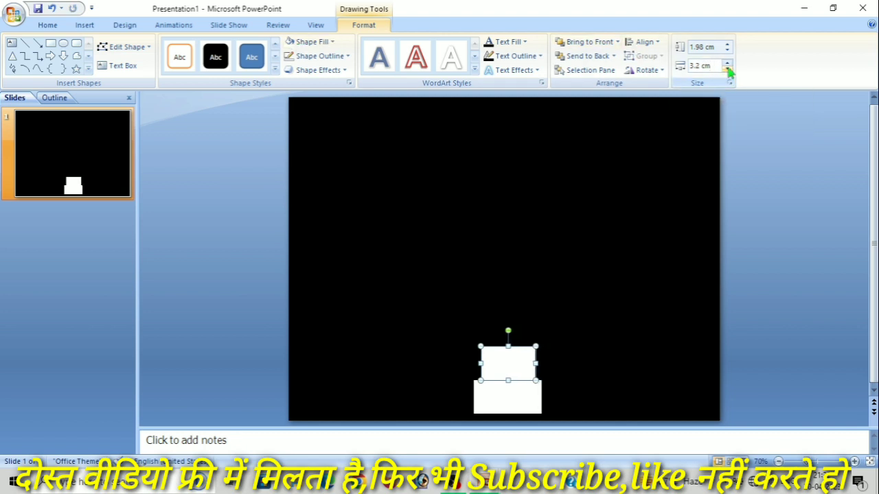
left_click(727, 70)
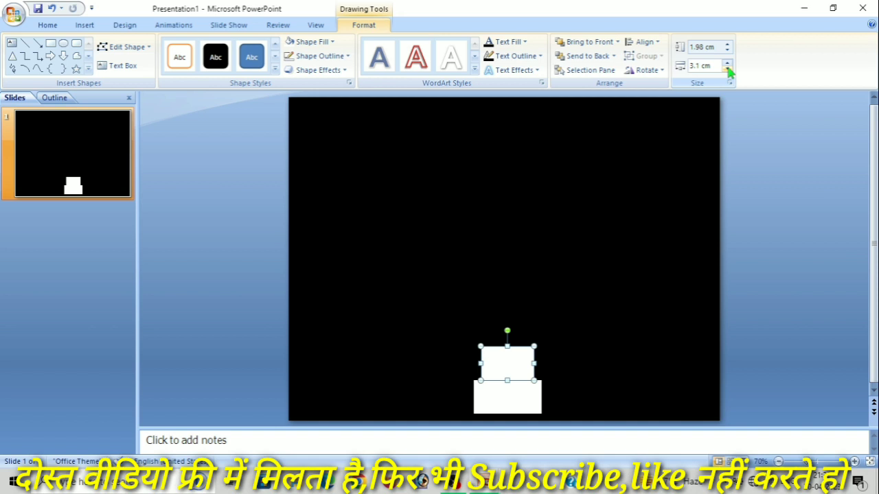
left_click(605, 306)
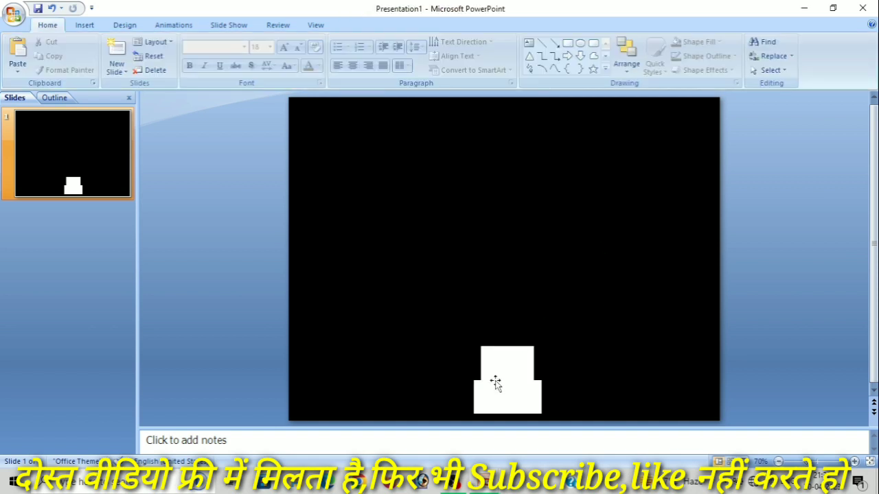
left_click(506, 358)
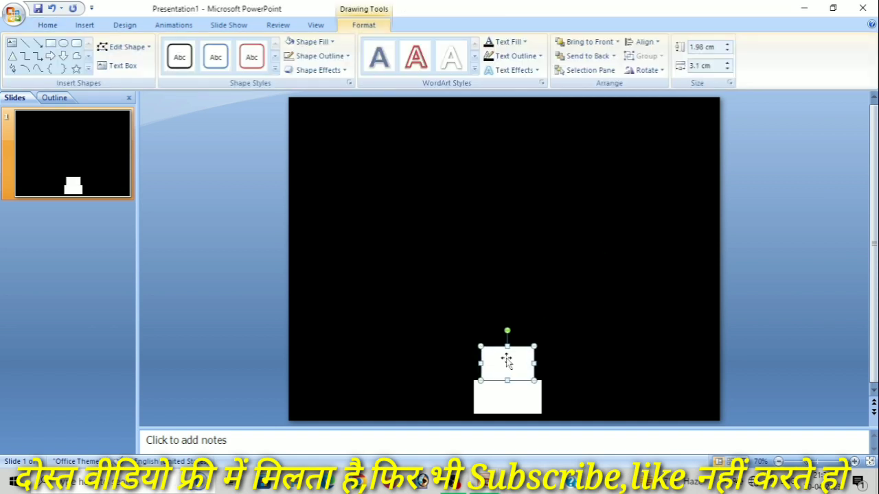
left_click(640, 398)
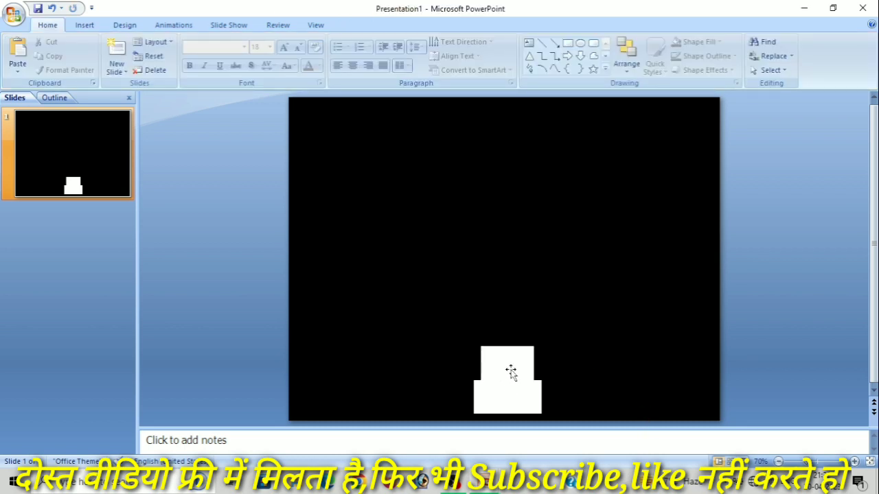
- Duplicate the upper block, move the copy up onto the base, and narrow it to 2.2 cm
left_click(511, 372)
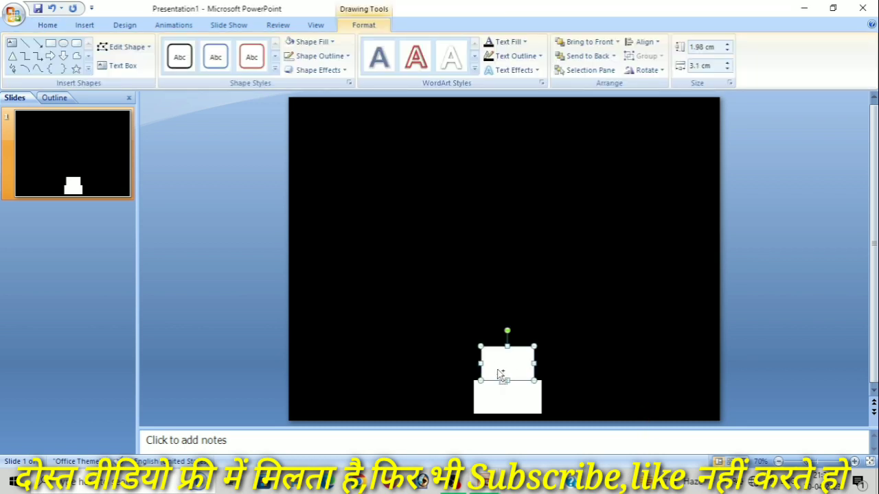
key("ctrl+d")
key("Up")
key("Up")
key("Up")
key("Up")
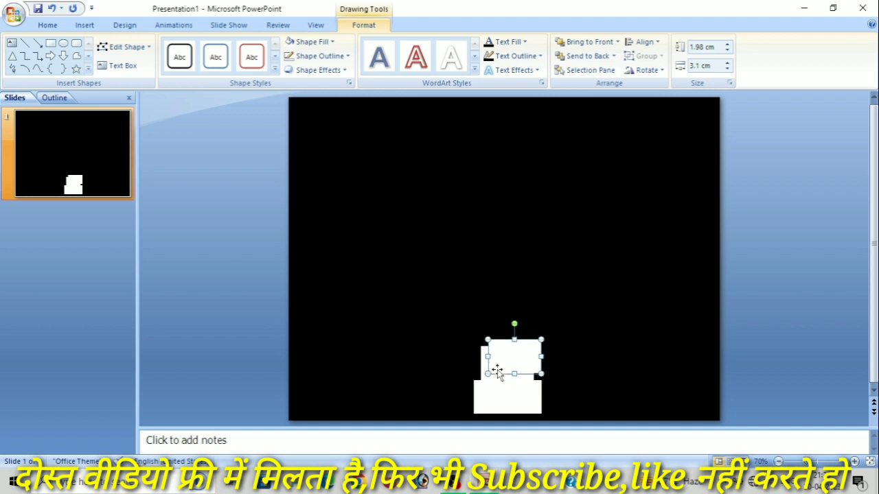
key("Up")
key("Up")
key("Up")
key("Up")
key("Up")
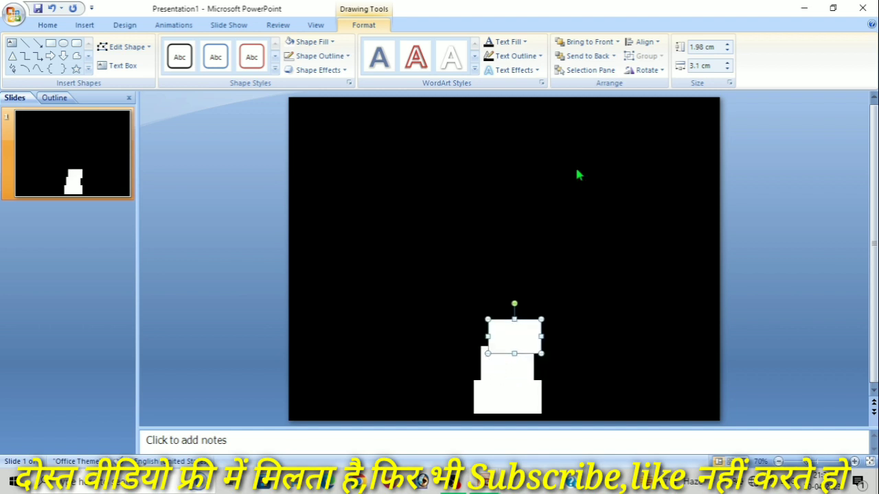
left_click(729, 69)
left_click(729, 68)
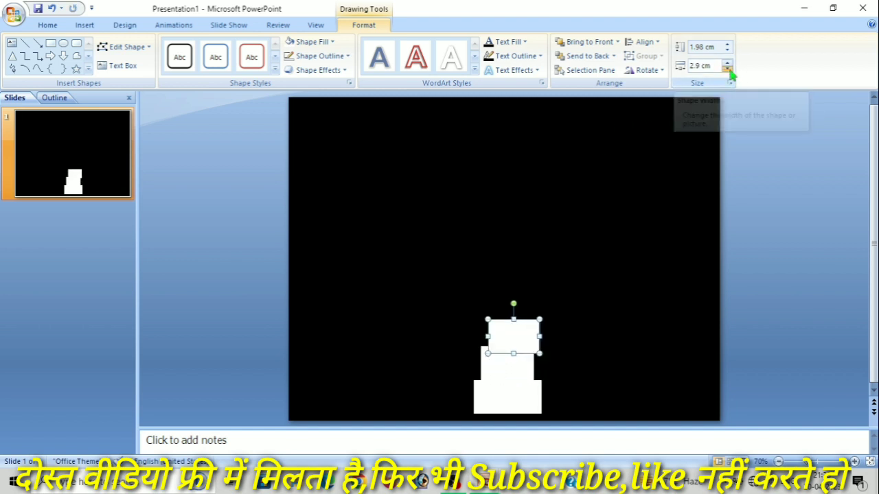
left_click(729, 68)
left_click(729, 68)
left_click(729, 69)
left_click(729, 68)
left_click(728, 69)
left_click(728, 68)
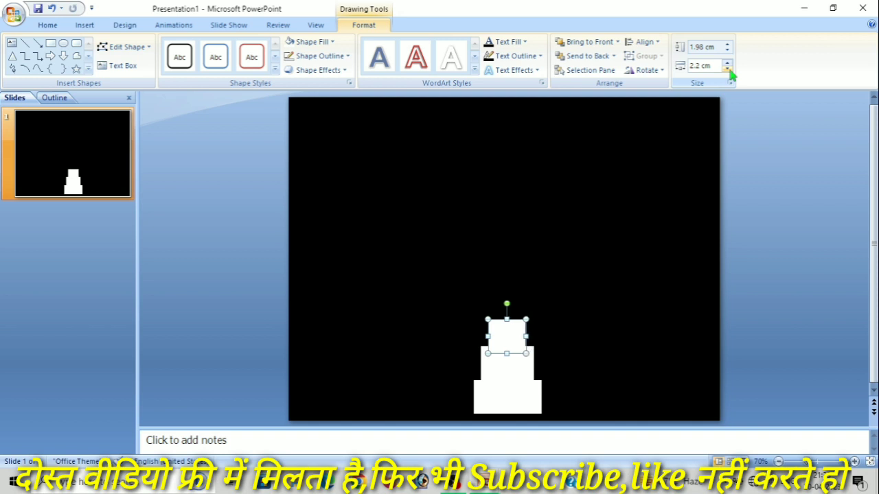
left_click(492, 371)
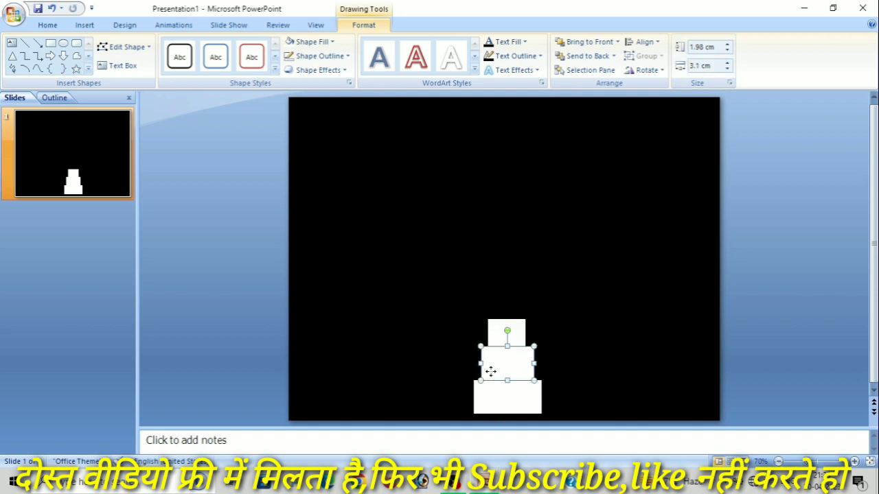
left_click(410, 369)
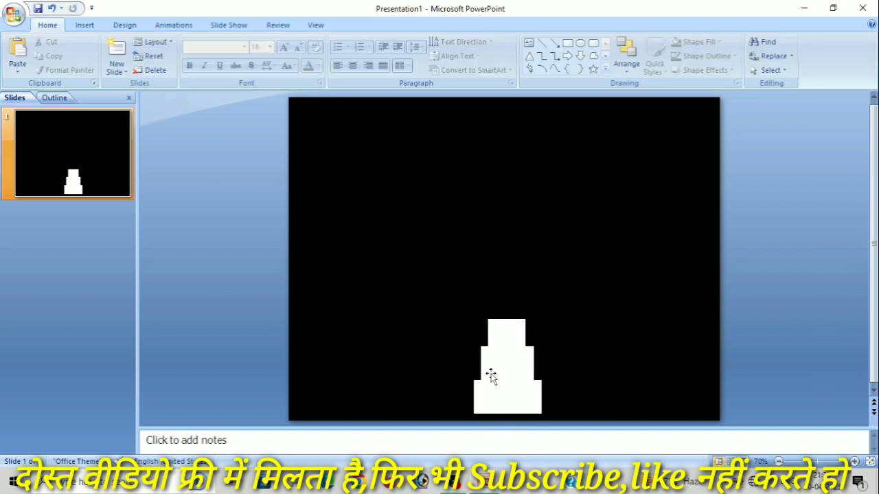
- Stretch the 2.2 cm block upward into a tall body 8.6 cm high, resting on the base
left_click(503, 335)
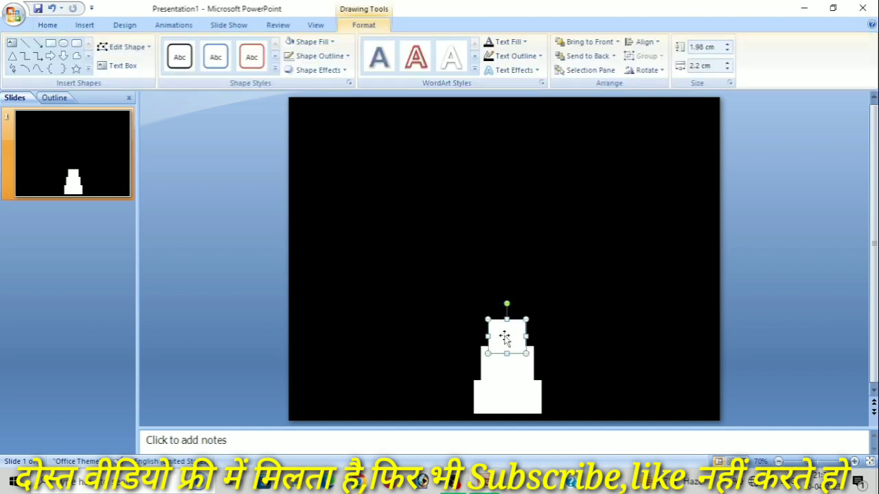
key("Up")
key("Up")
left_click_drag(508, 313, 508, 195)
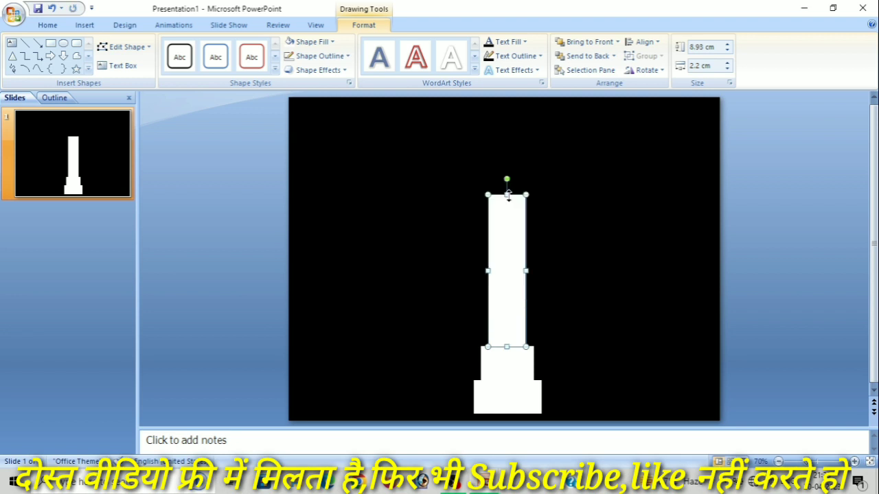
left_click(727, 51)
left_click(727, 51)
left_click(729, 52)
left_click(729, 53)
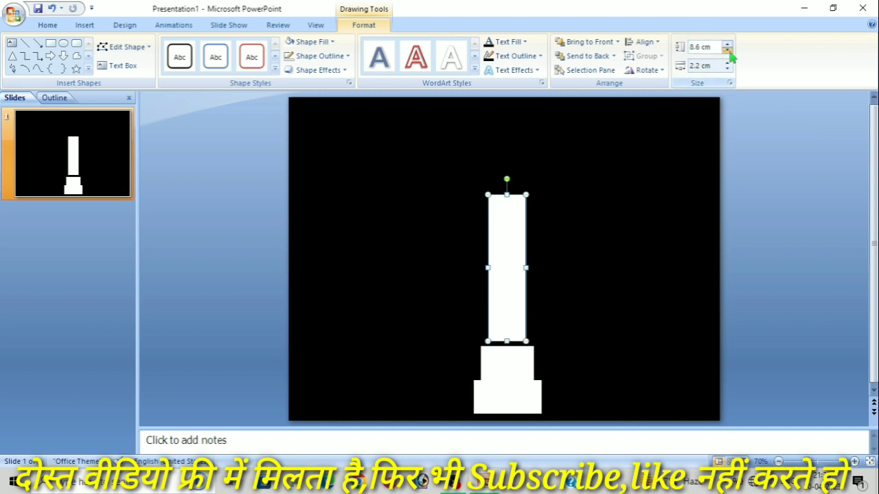
key("Down")
key("Down")
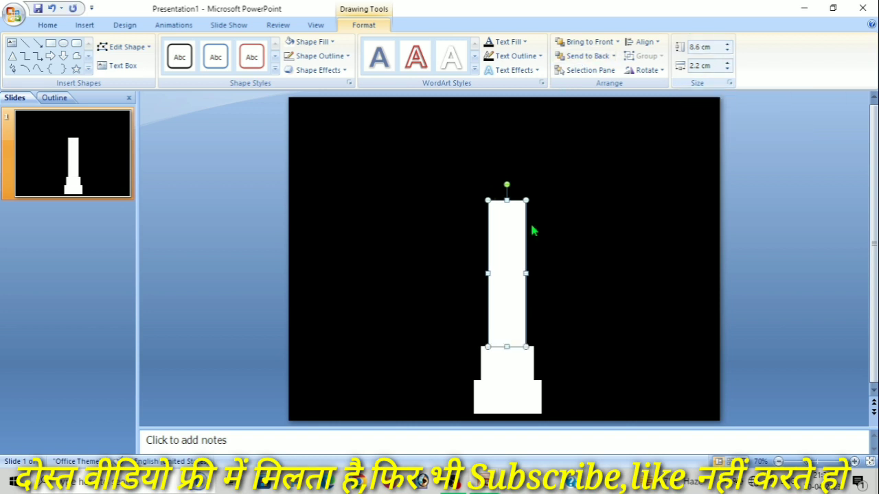
left_click(394, 254)
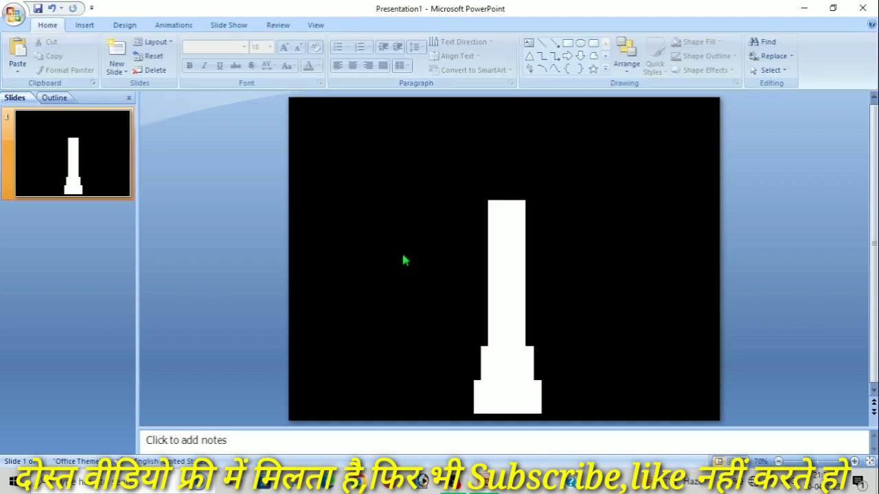
left_click(497, 252)
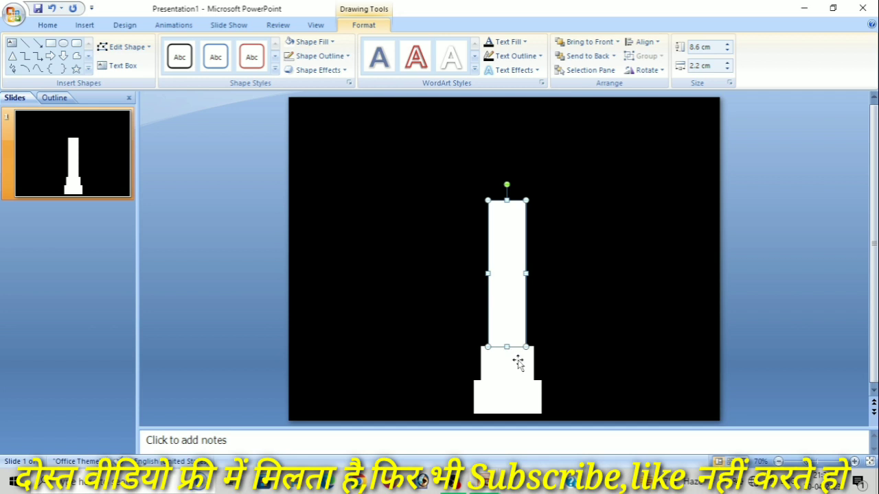
- Copy the middle block onto the top of the tall body and narrow it to 1.5 cm
left_click(518, 360)
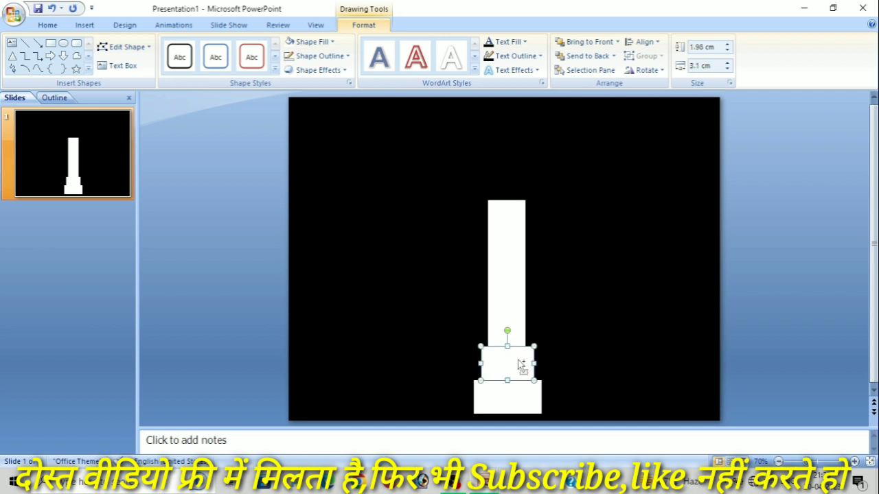
key("ctrl+d")
left_click_drag(517, 359, 522, 178)
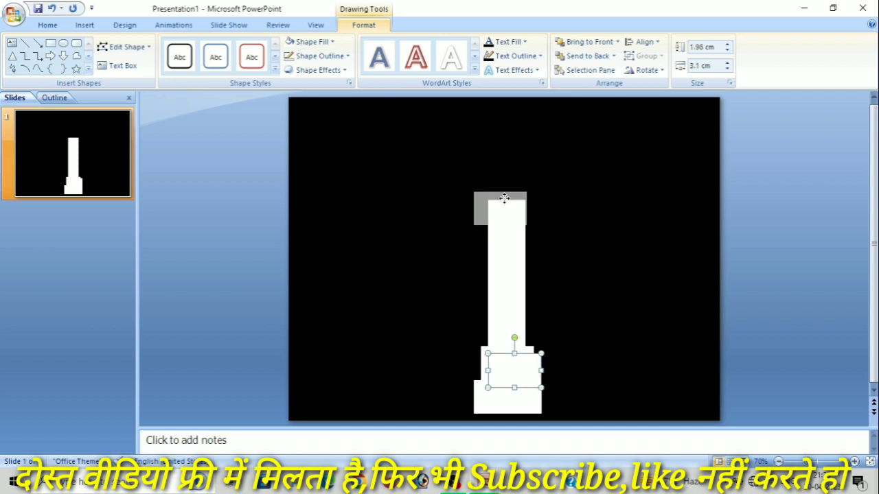
left_click(726, 68)
left_click(727, 69)
left_click(727, 68)
left_click(727, 69)
left_click(727, 68)
left_click(727, 69)
left_click(727, 68)
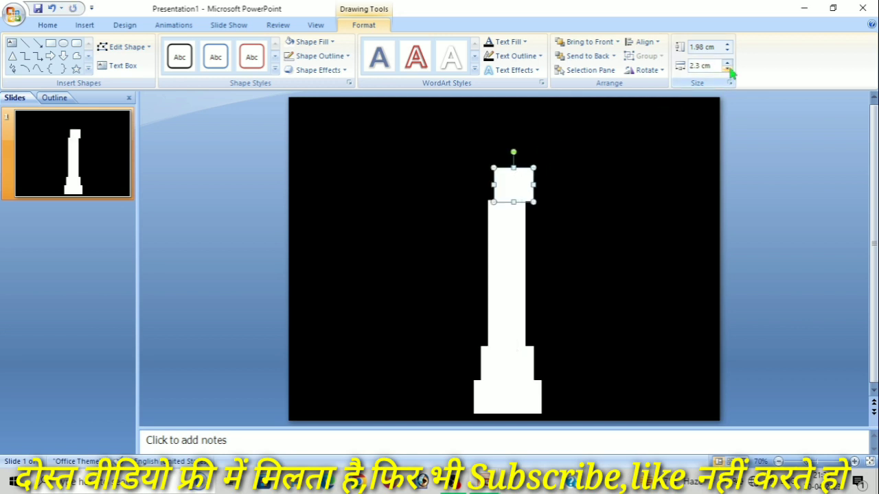
left_click(727, 68)
left_click(727, 69)
left_click(726, 68)
left_click(727, 69)
left_click(727, 69)
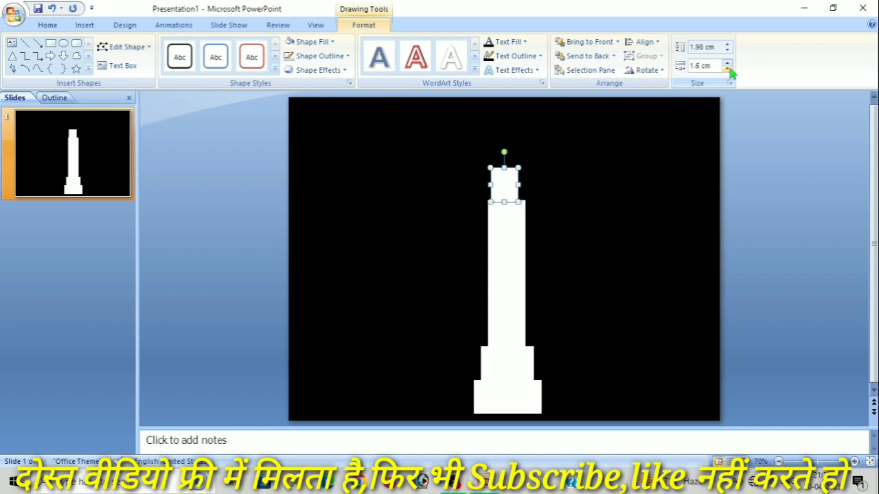
key("Down")
key("Down")
key("Down")
left_click(726, 68)
key("Down")
left_click(663, 156)
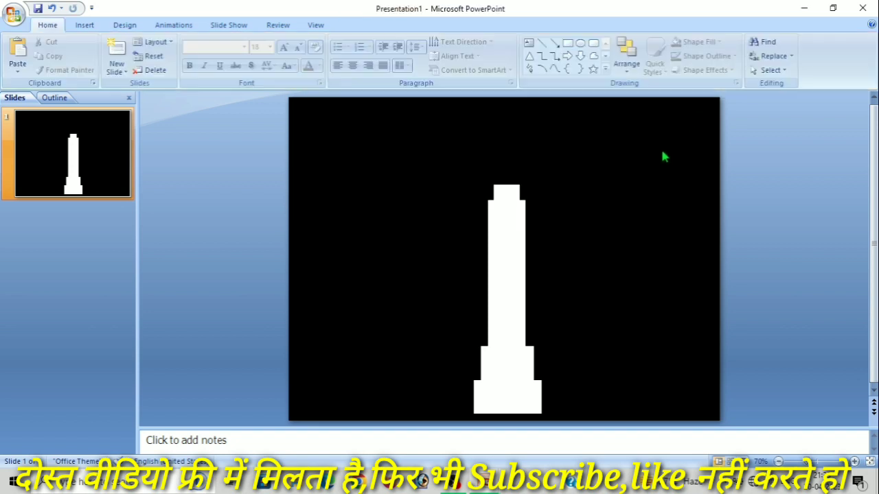
- Add a 1.1 cm-wide copy as the topmost block, centred on the tower
left_click(506, 193)
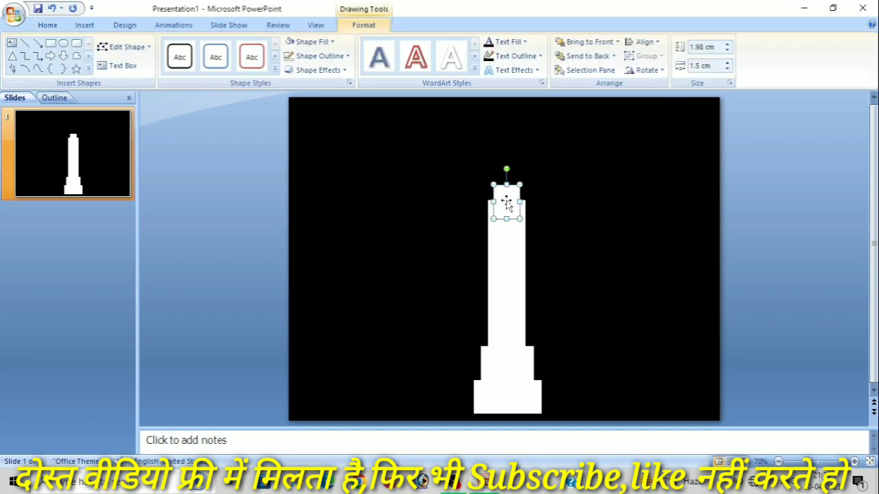
key("ctrl+d")
left_click_drag(514, 202, 509, 177)
left_click(728, 69)
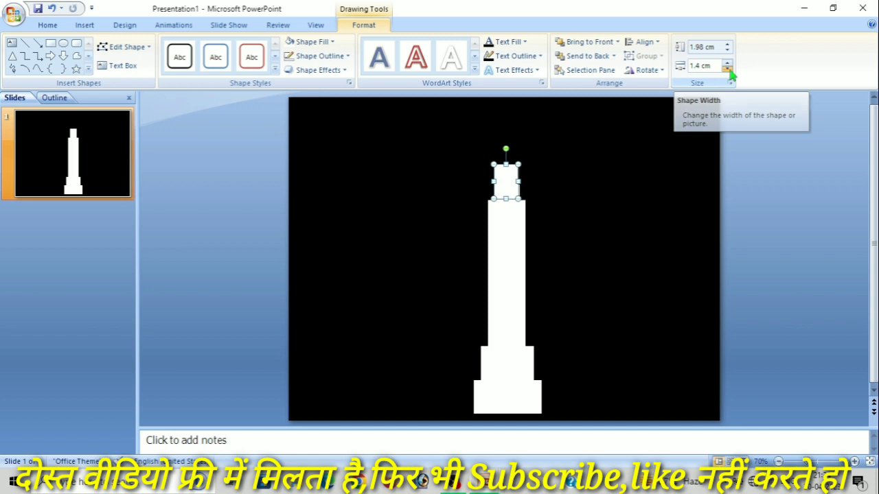
left_click(727, 69)
left_click(727, 68)
left_click(727, 68)
key("Right")
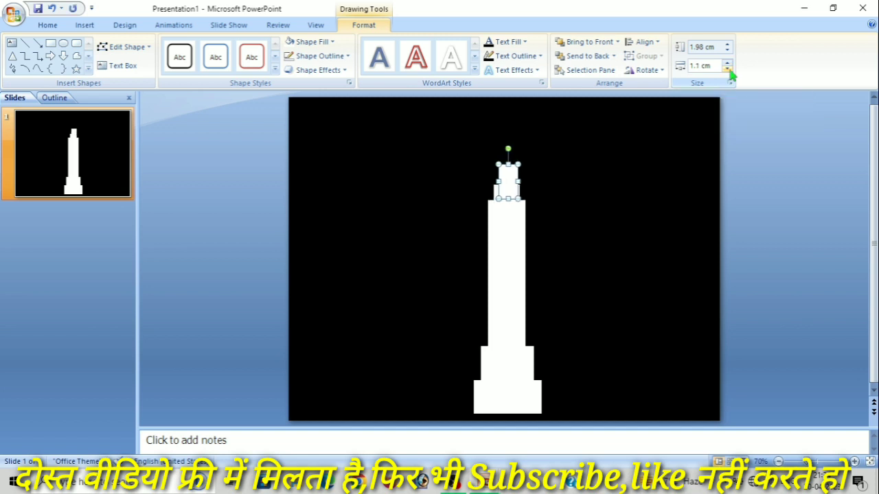
left_click(727, 69)
key("Down")
key("Down")
key("Down")
left_click(302, 204)
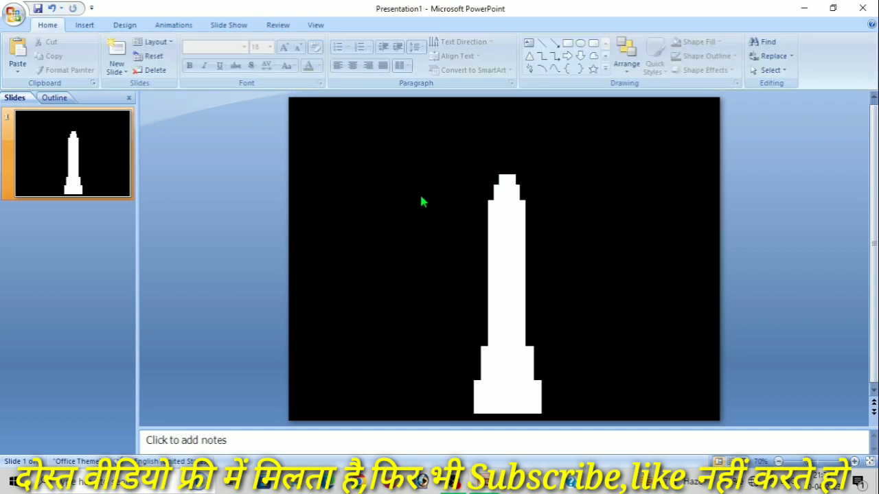
left_click_drag(495, 187, 497, 193)
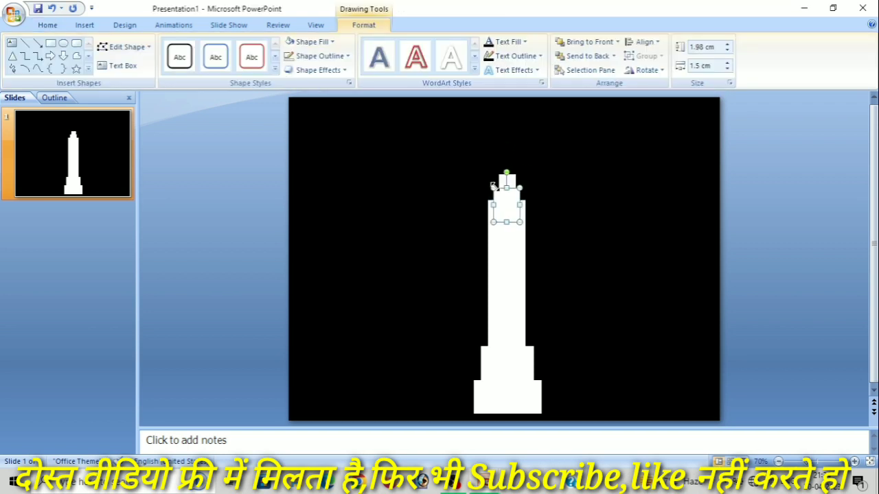
left_click_drag(445, 168, 505, 184)
left_click(434, 240)
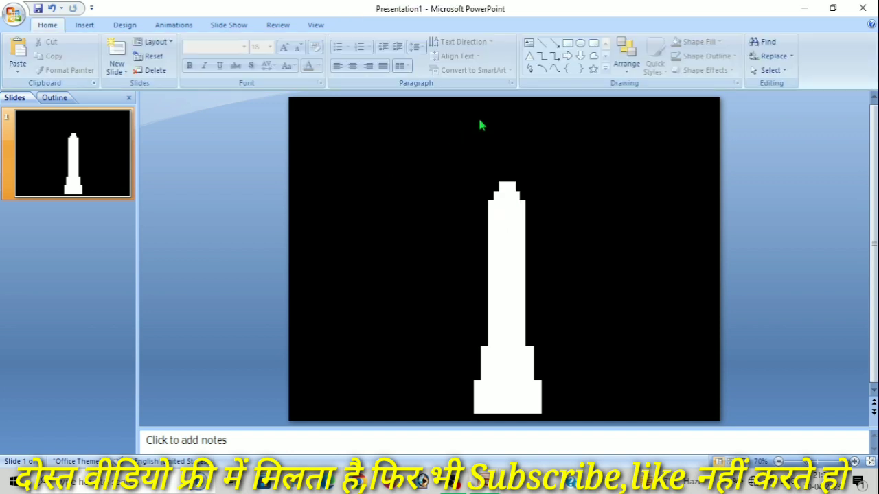
- Draw a tall, thin oval (about 3.97 cm by 0.6 cm) at the slide's top-left
left_click(85, 25)
left_click(141, 65)
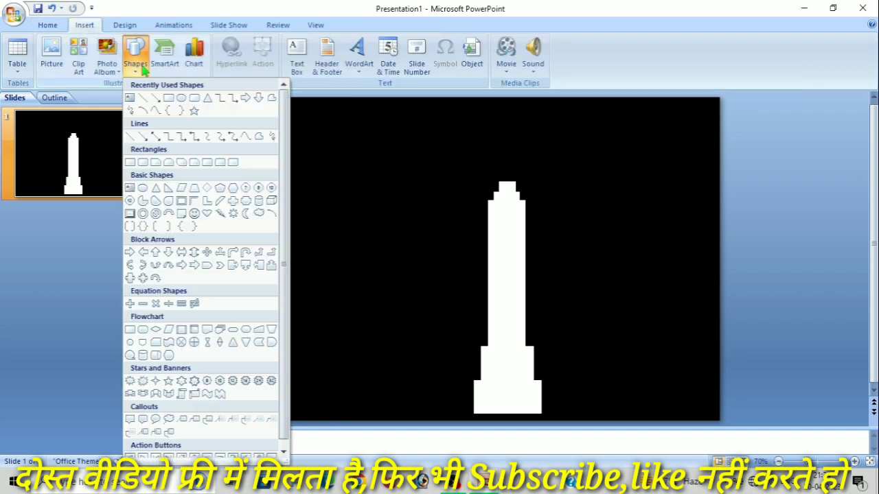
left_click(181, 99)
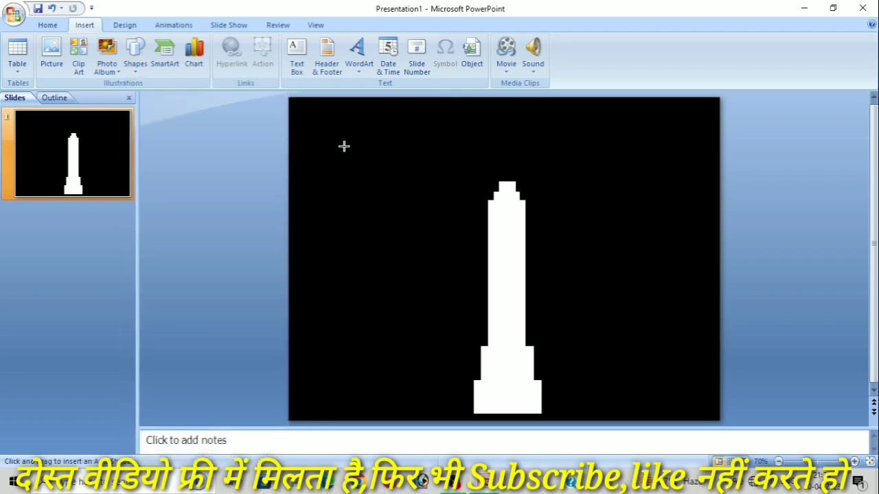
left_click_drag(342, 137, 352, 206)
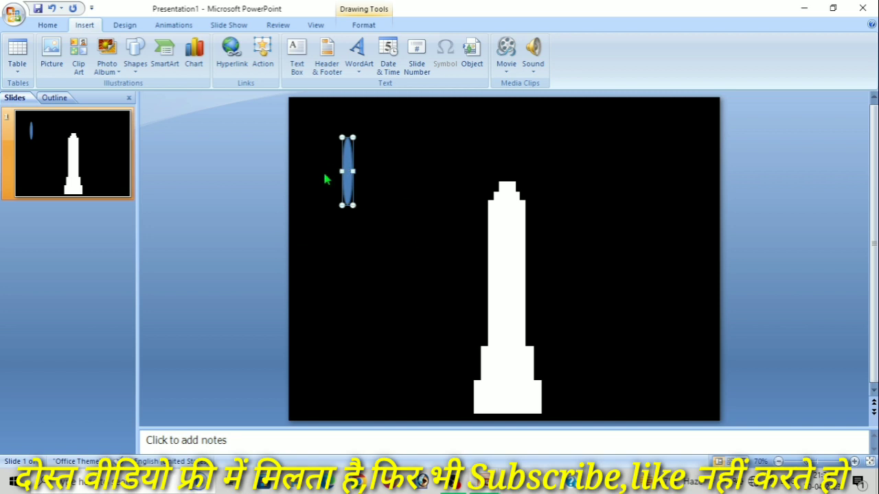
left_click(368, 30)
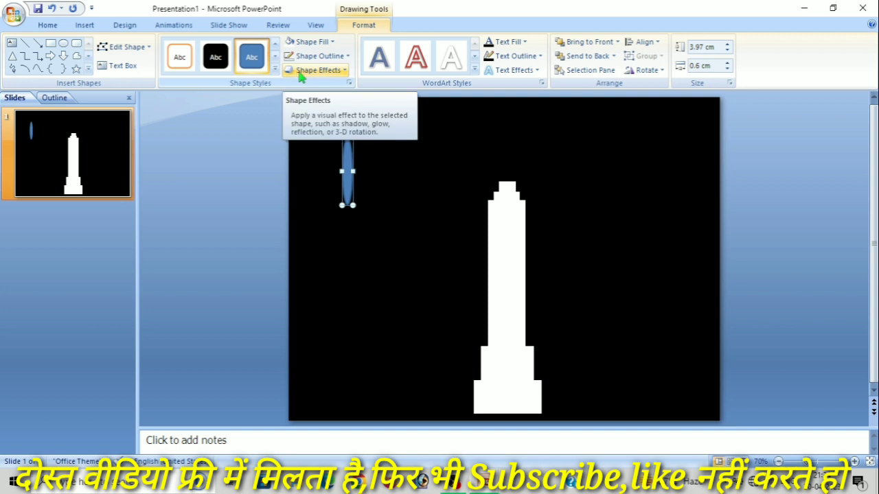
- Give the oval a linear gradient fill using the Fire preset colours
left_click(302, 71)
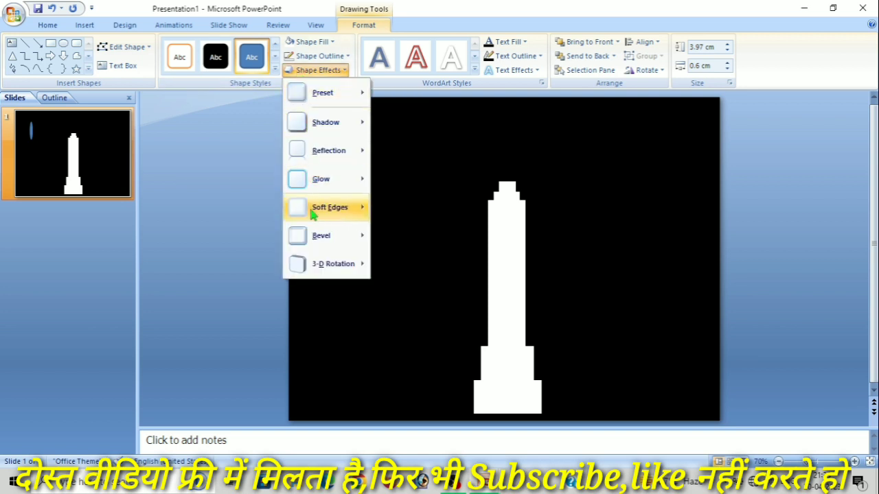
mouse_move(313, 187)
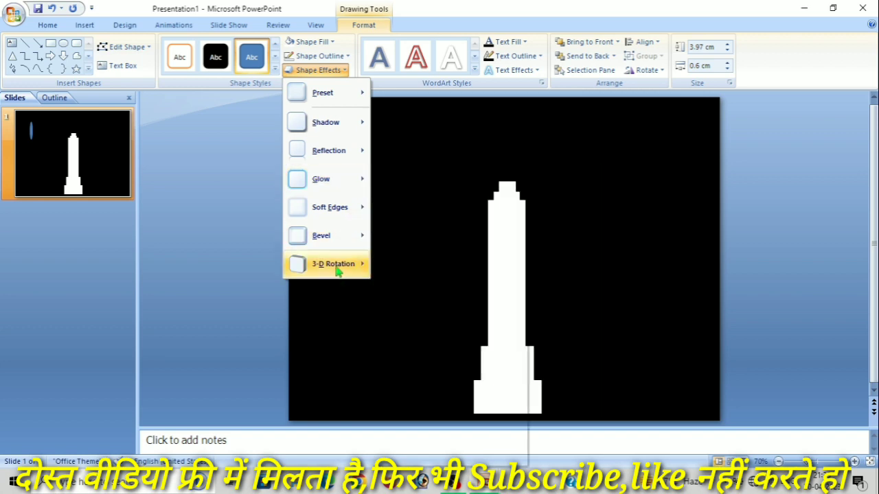
mouse_move(337, 270)
left_click(314, 357)
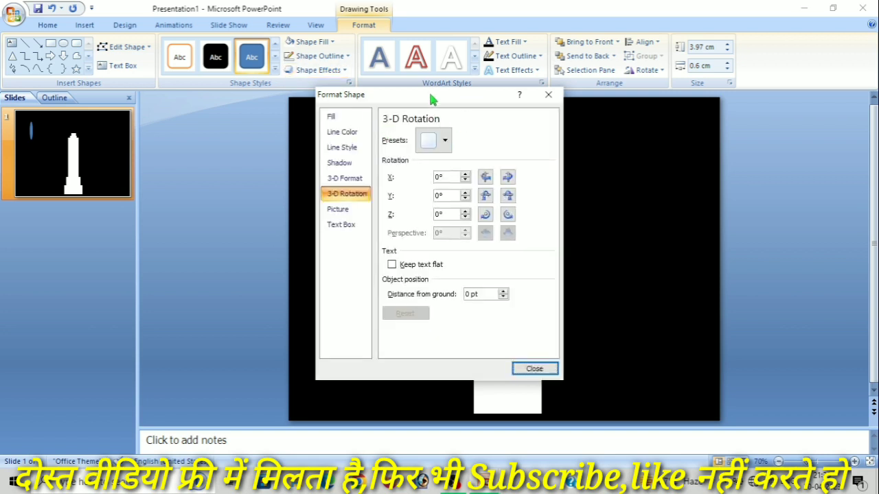
left_click_drag(431, 99, 178, 138)
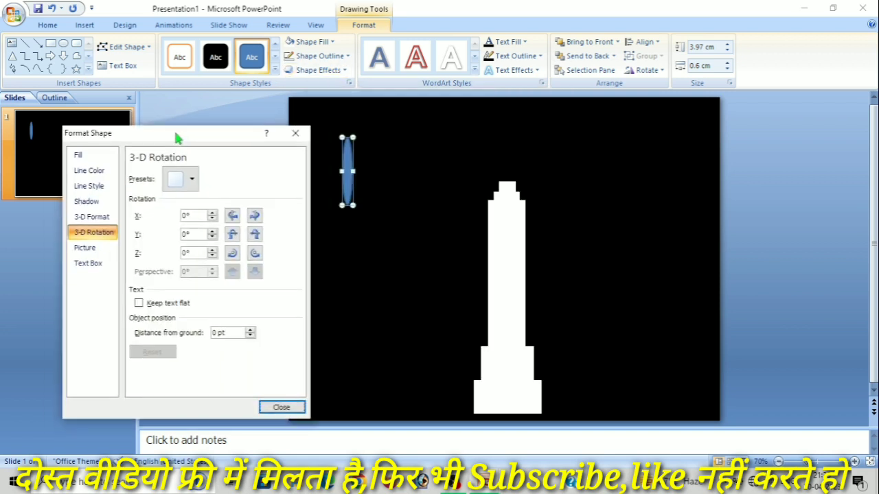
left_click(80, 156)
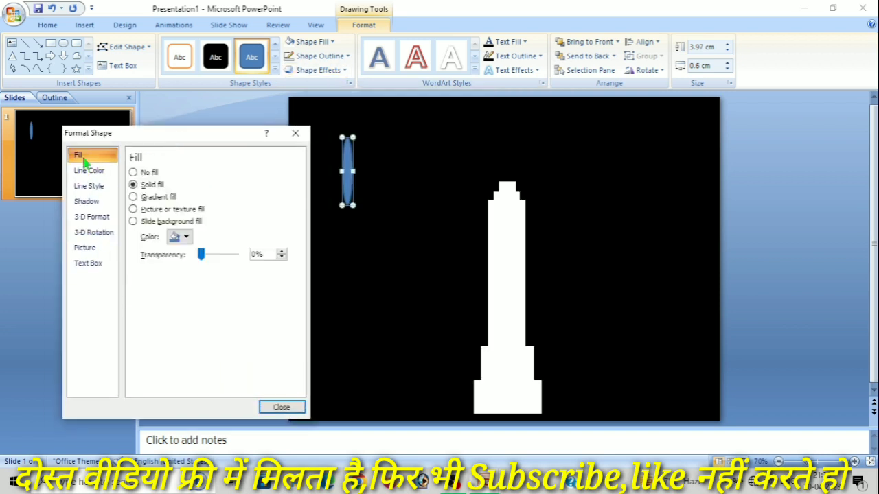
left_click(134, 197)
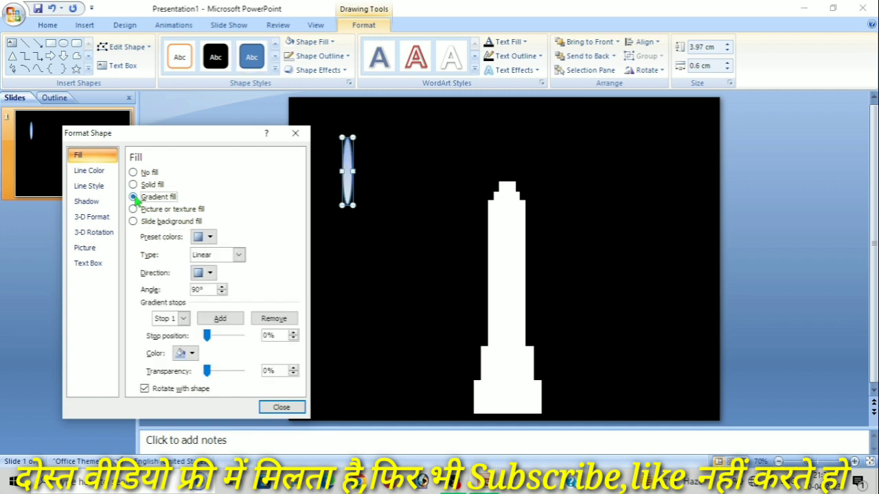
left_click(238, 254)
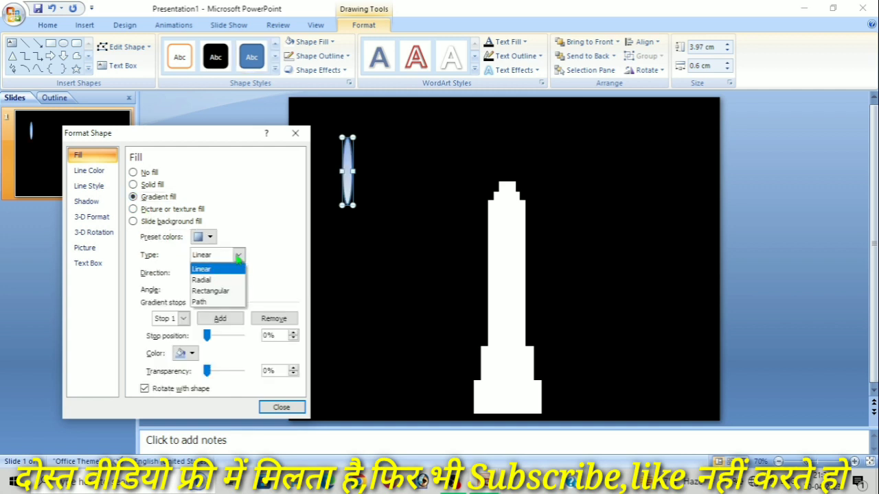
left_click(239, 256)
left_click(210, 237)
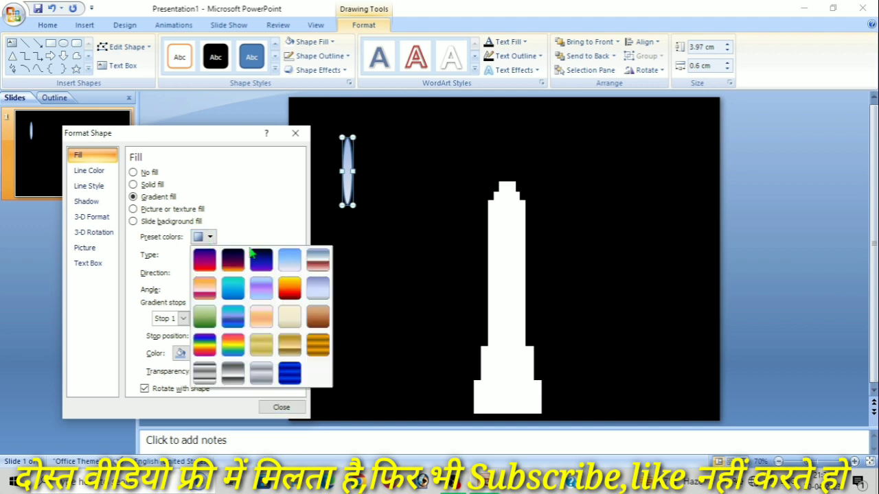
left_click(289, 288)
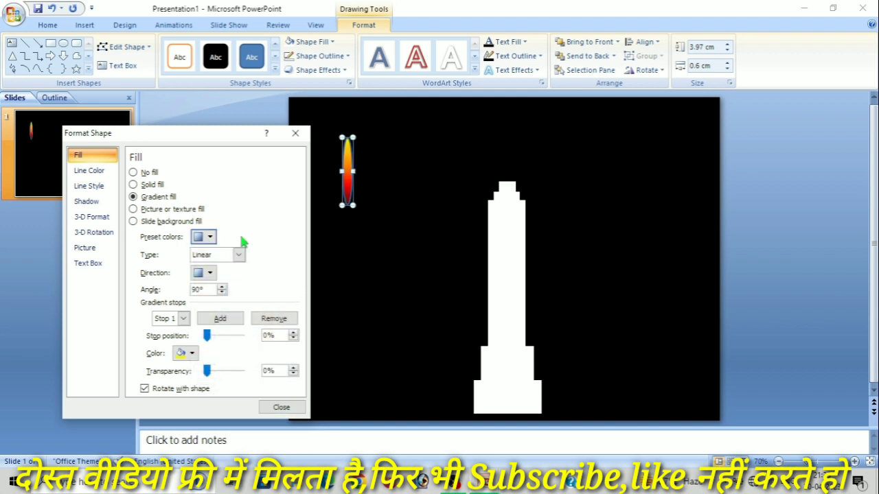
left_click(300, 136)
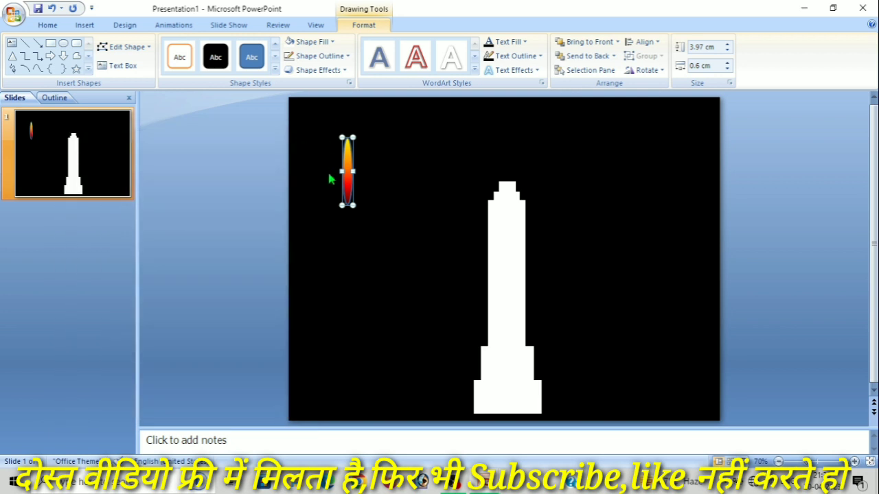
- Add an 18 pt glow to the flame and recolour the glow yellow
left_click(289, 57)
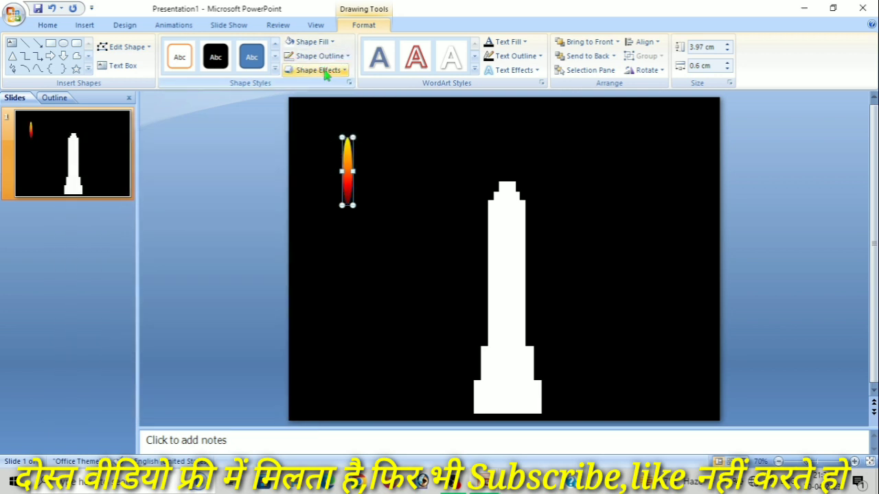
left_click(323, 71)
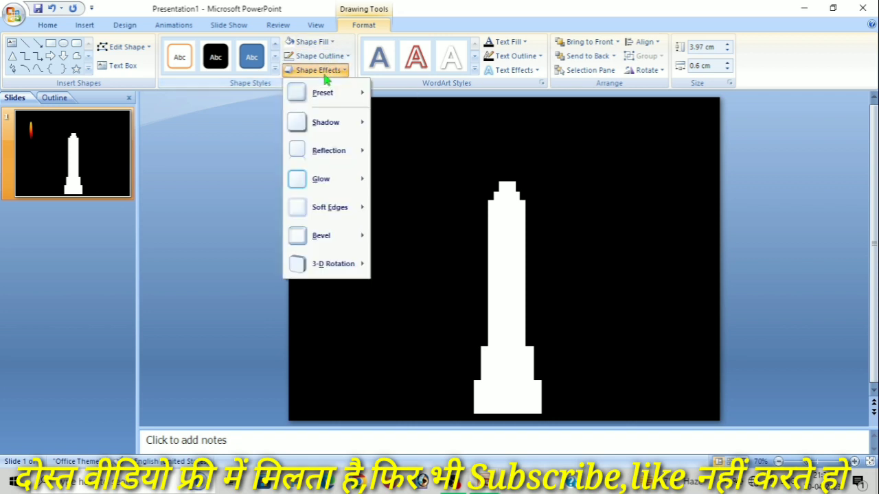
mouse_move(314, 180)
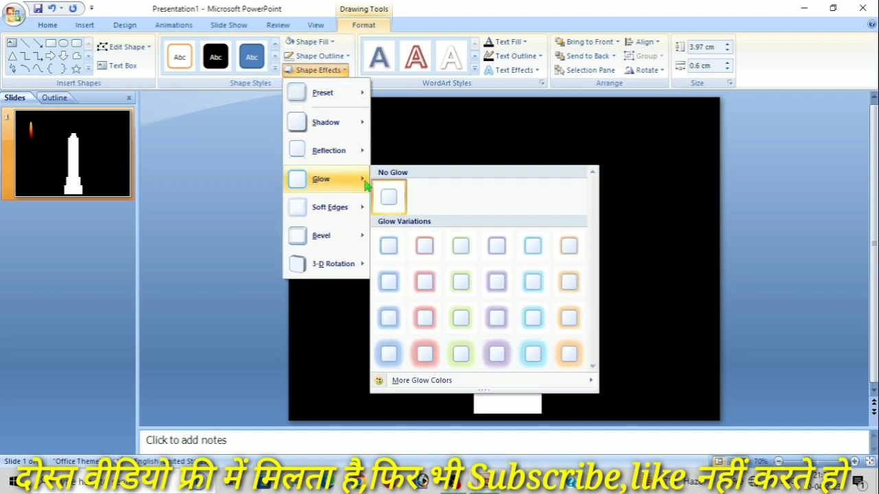
left_click(417, 353)
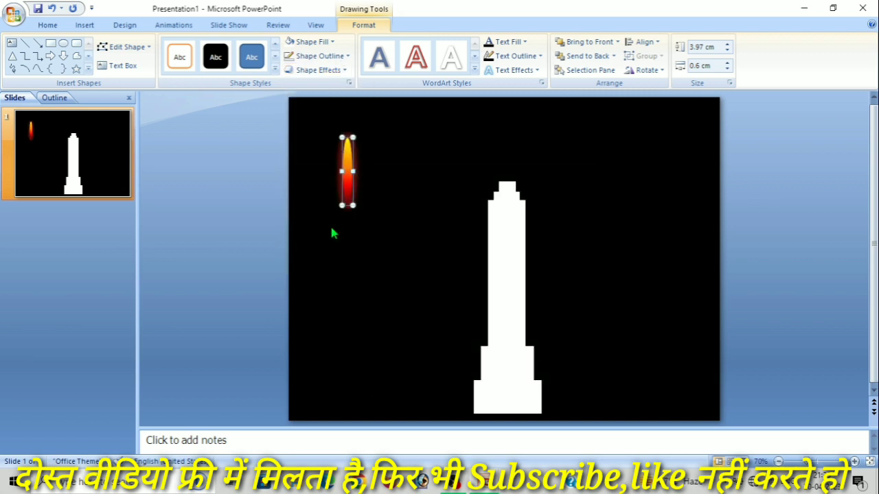
left_click(315, 72)
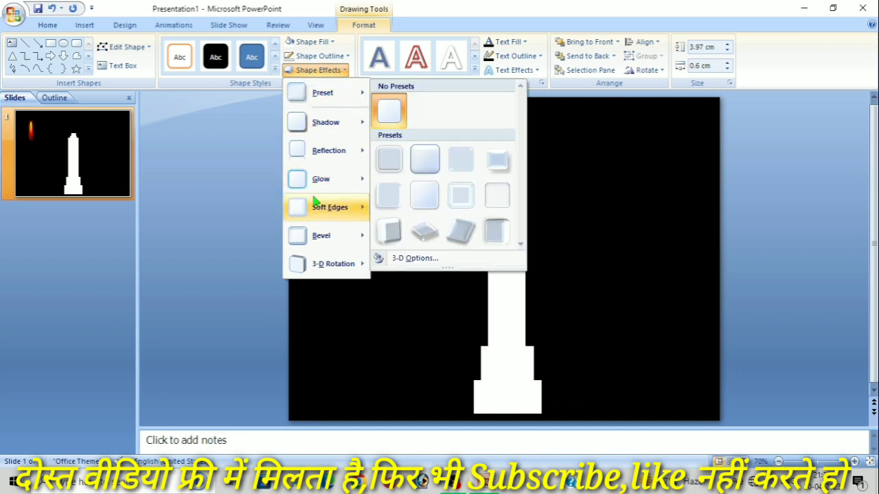
mouse_move(350, 182)
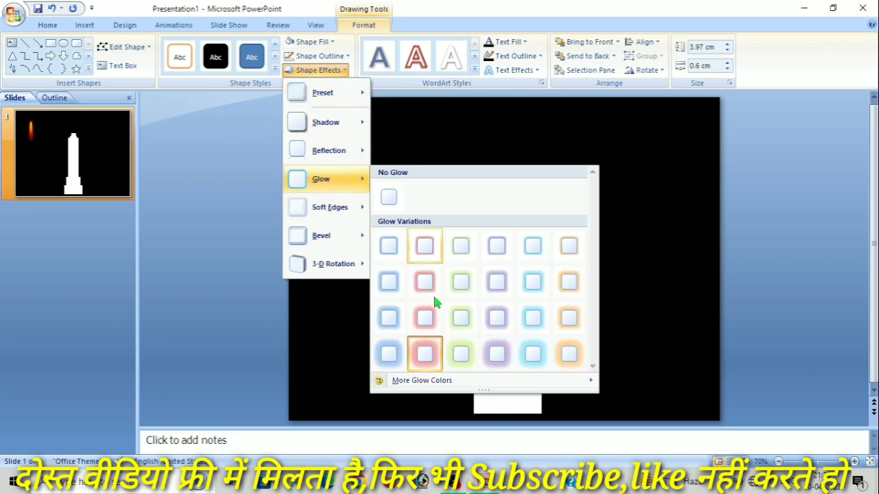
mouse_move(422, 384)
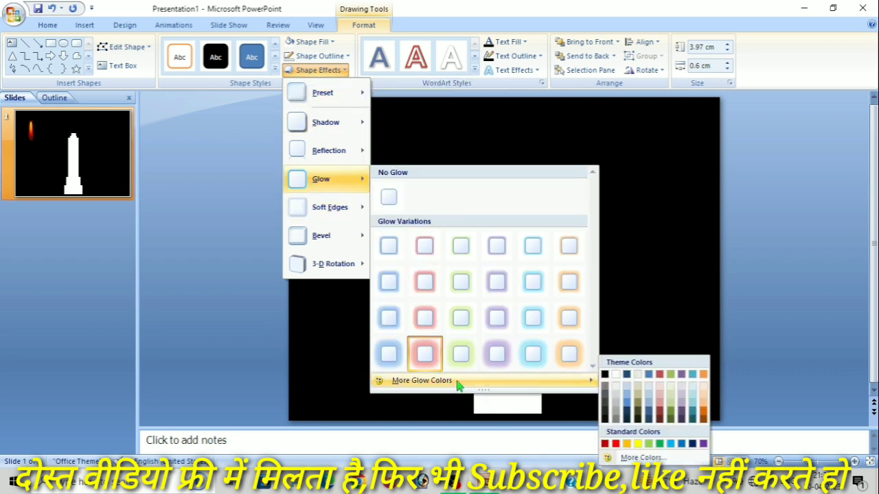
left_click(639, 445)
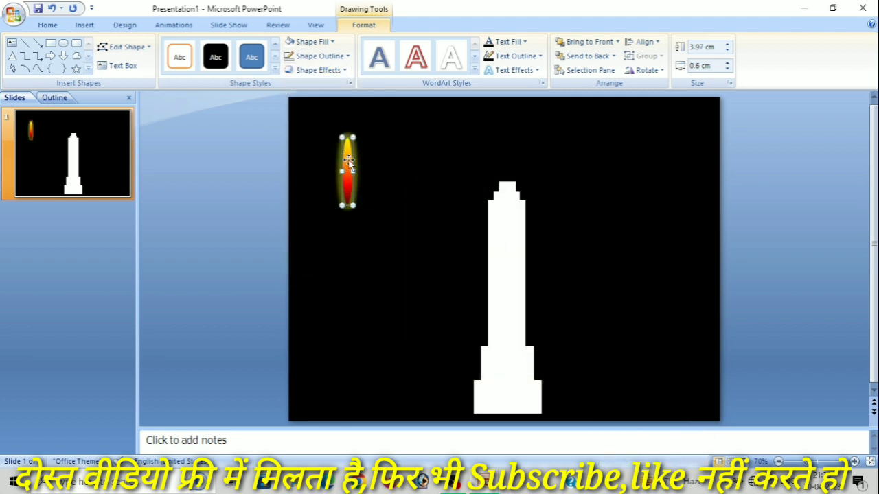
- Place the flame on the candle's tip and narrow it to 0.5 cm wide
left_click_drag(349, 160, 508, 142)
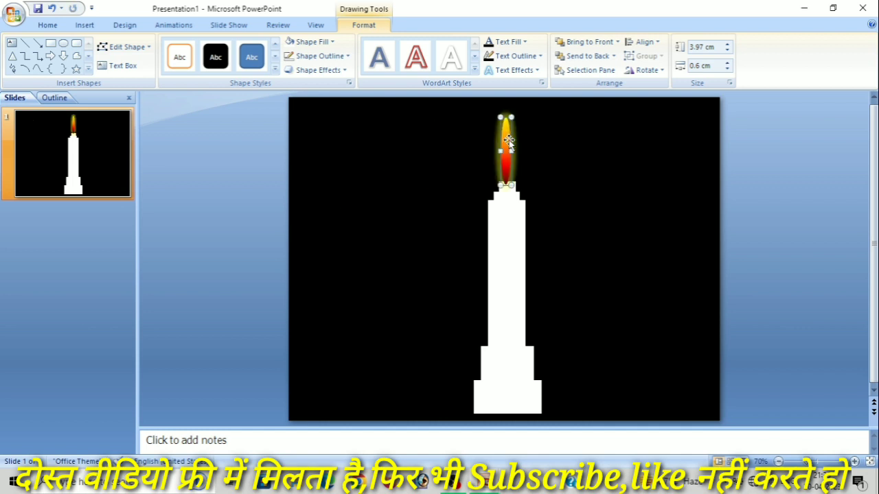
key("Right")
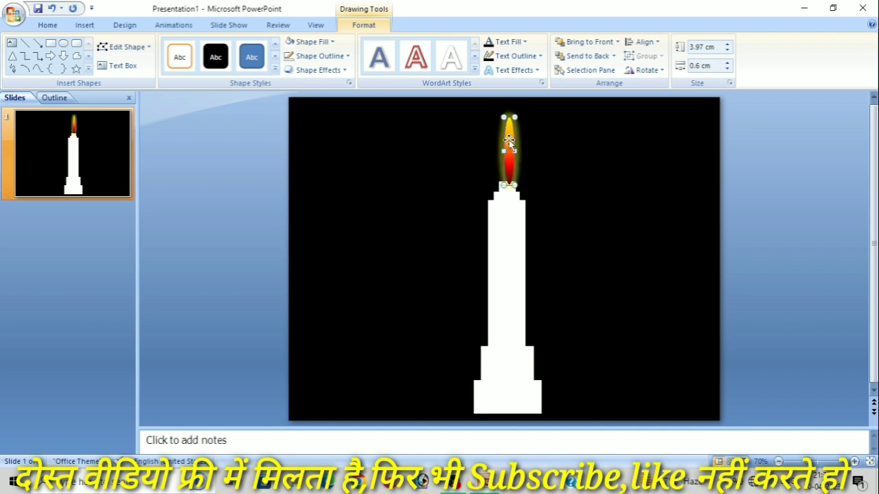
key("Left")
key("Up")
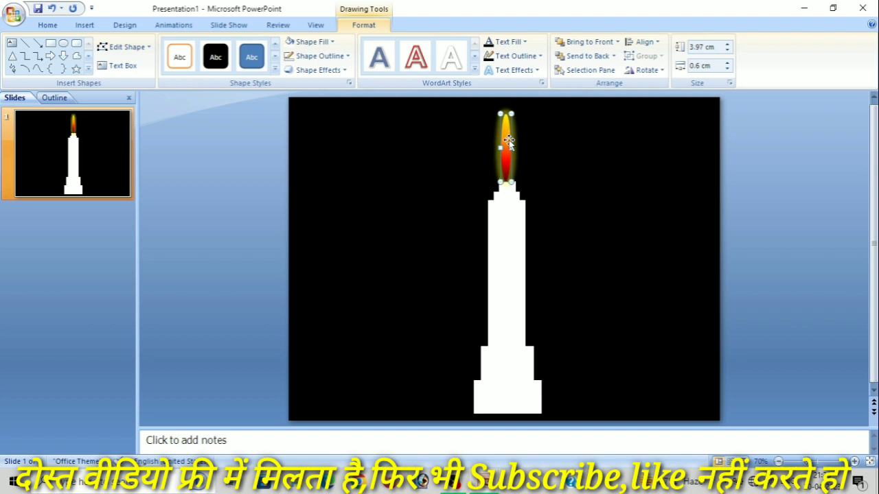
key("Right")
key("Left")
key("Down")
left_click(725, 63)
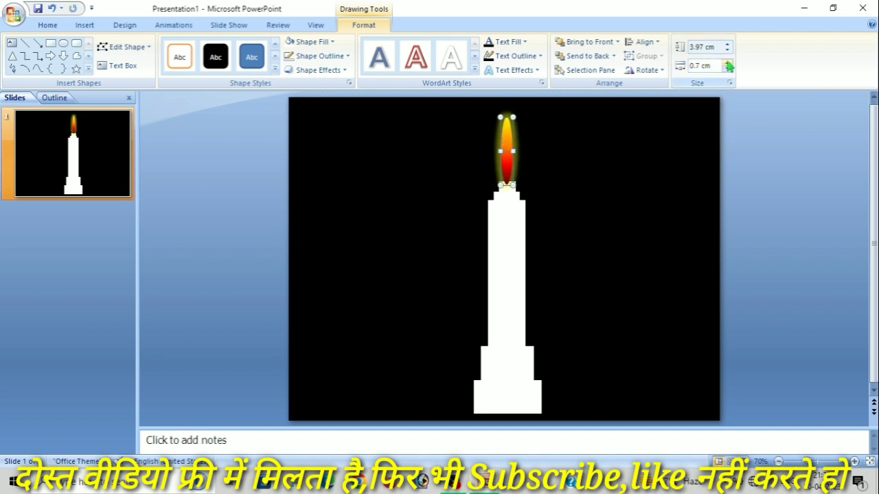
left_click(726, 68)
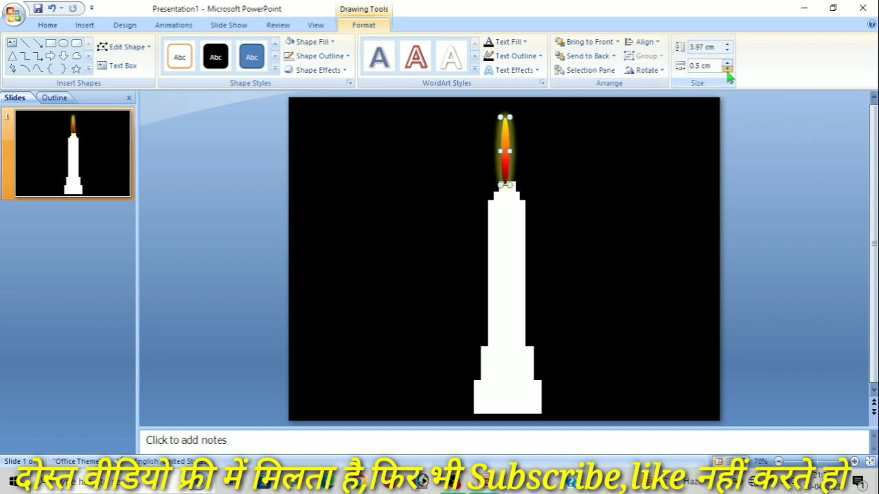
left_click(726, 68)
left_click(449, 197)
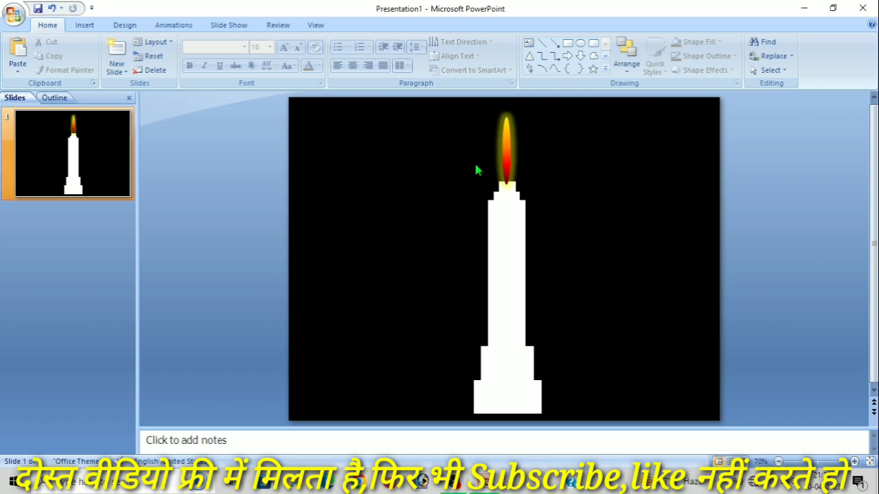
- Draw a tall oval left of the candle with a yellow-to-red gradient fill and Stop 1 at 54% transparency
left_click(580, 43)
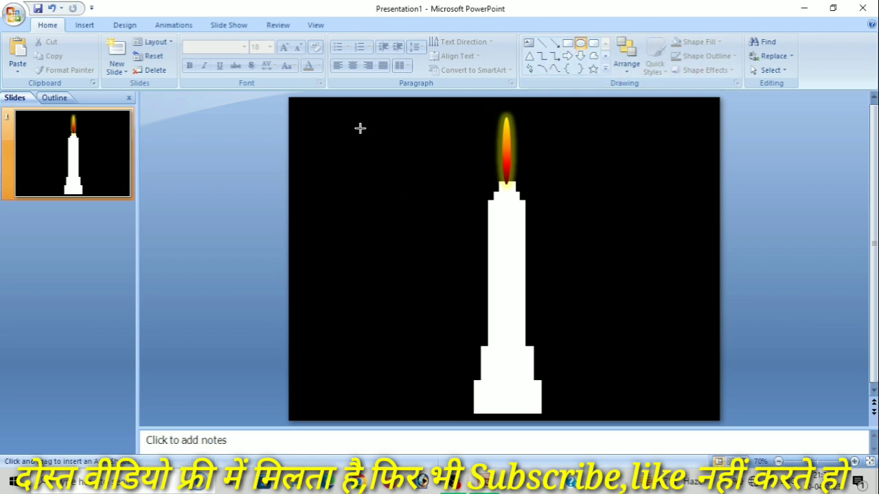
left_click_drag(352, 121, 416, 249)
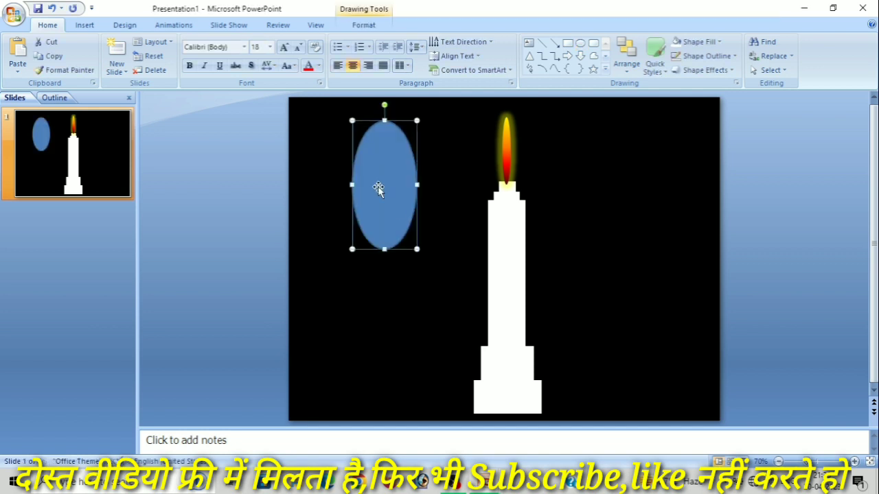
left_click(369, 26)
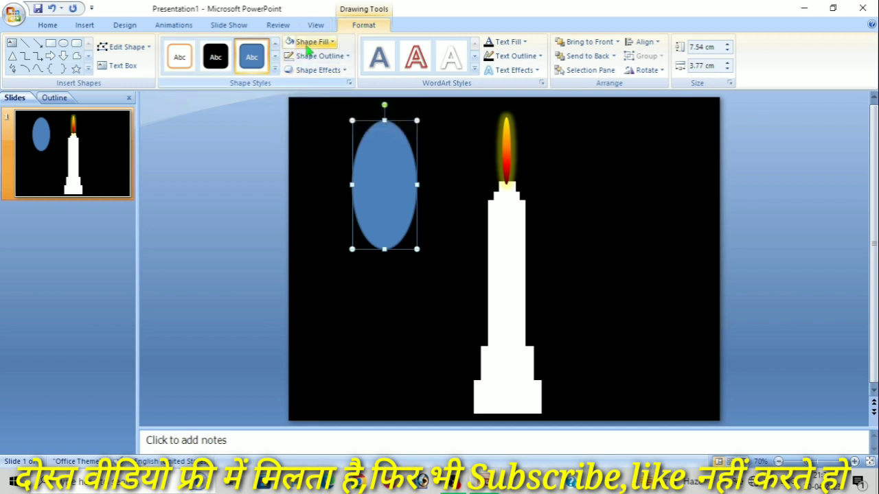
left_click(308, 46)
mouse_move(310, 199)
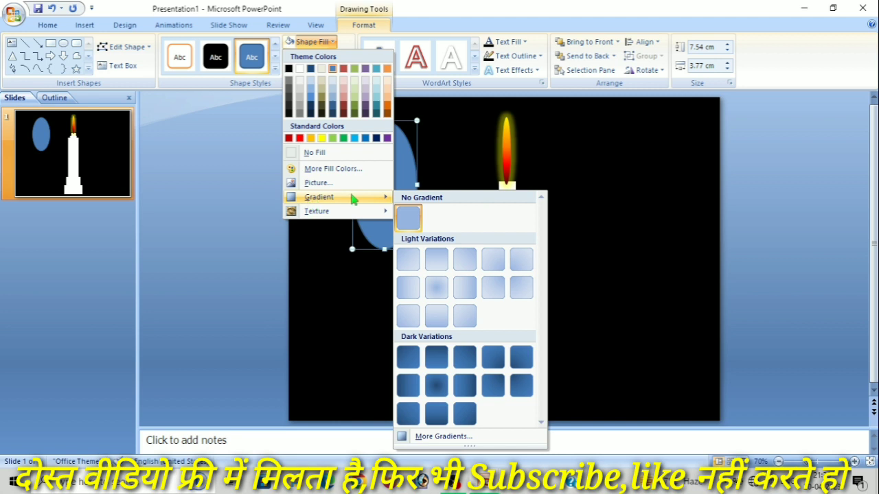
left_click(444, 436)
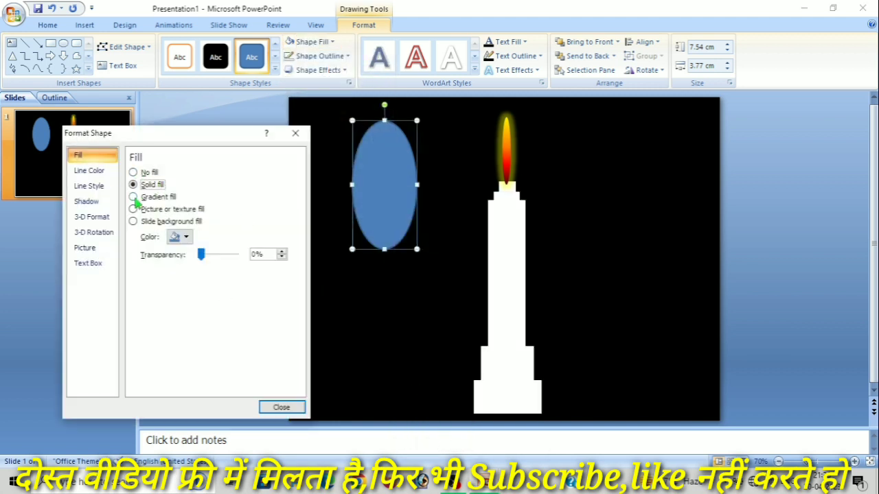
left_click(133, 197)
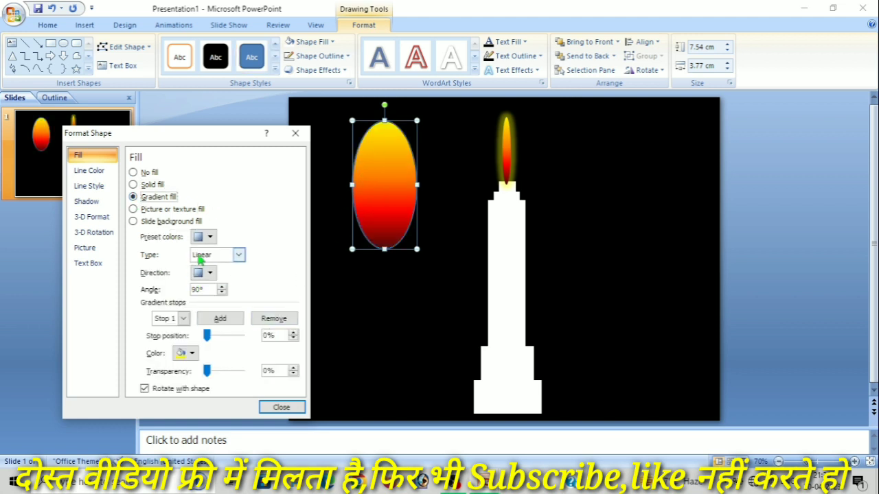
left_click(210, 237)
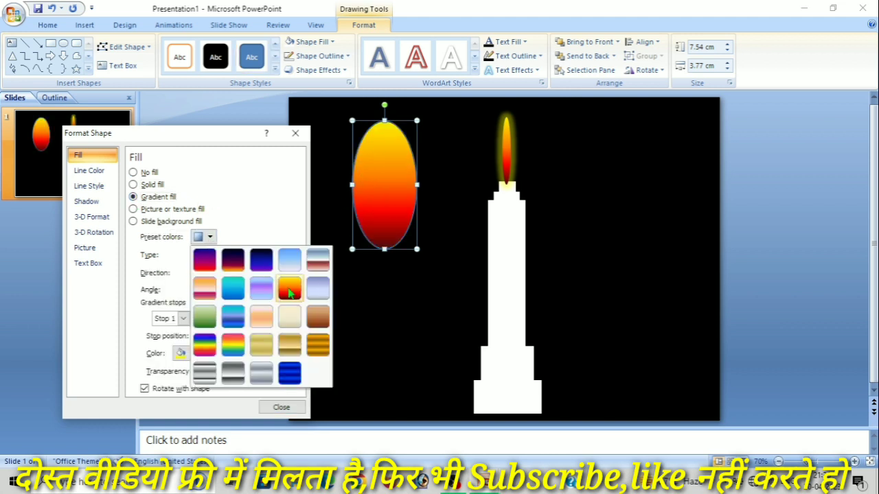
key("Escape")
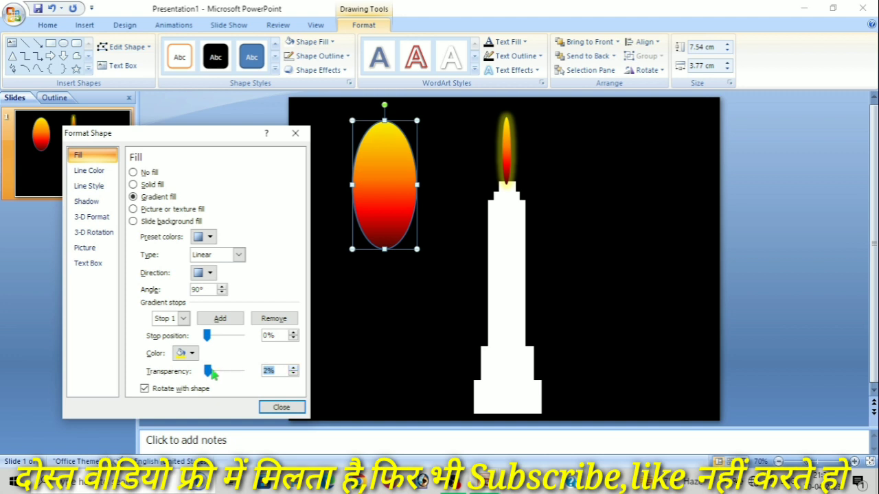
left_click_drag(206, 372, 229, 384)
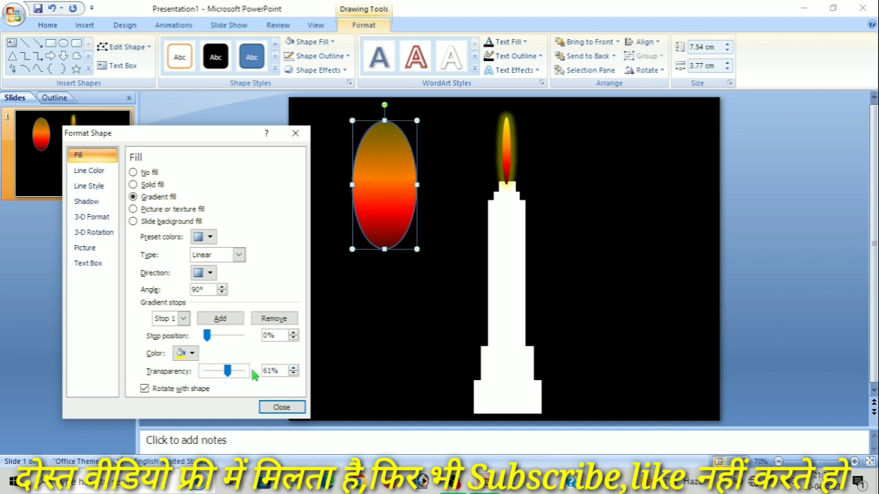
left_click(293, 374)
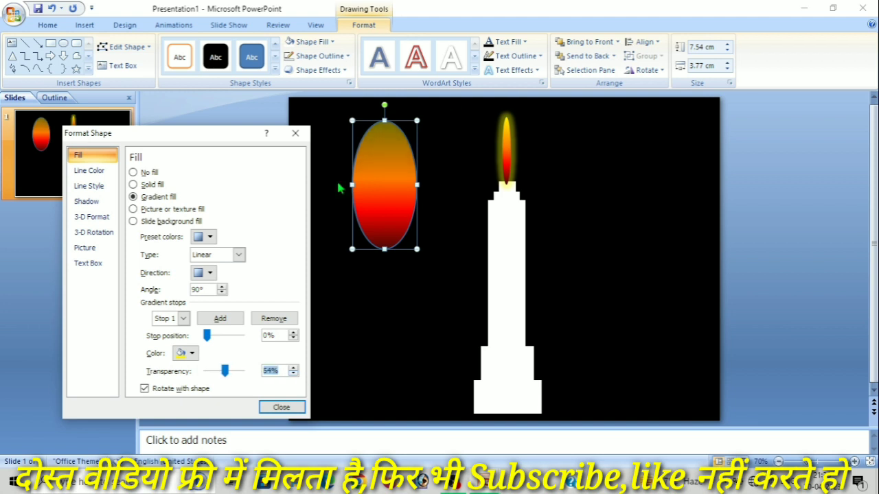
left_click(281, 408)
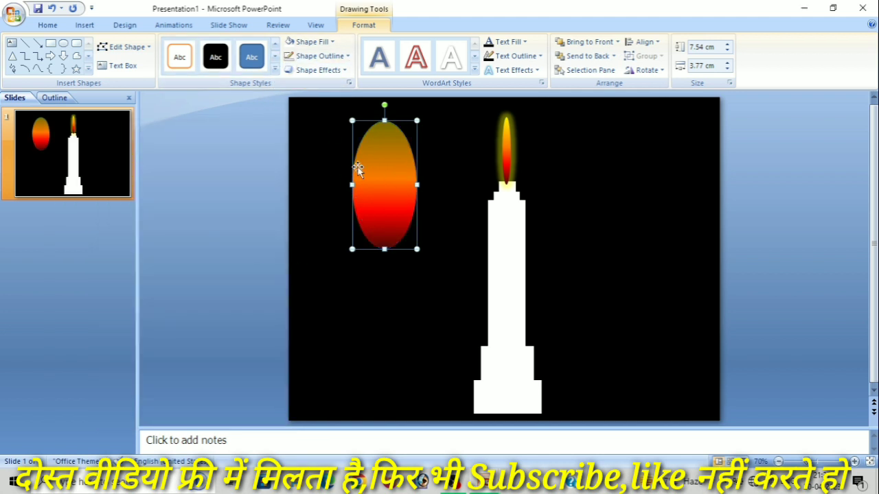
- Apply 50 Point soft edges to the gradient oval and enlarge it to about 11.91 × 5.95 cm
left_click(320, 75)
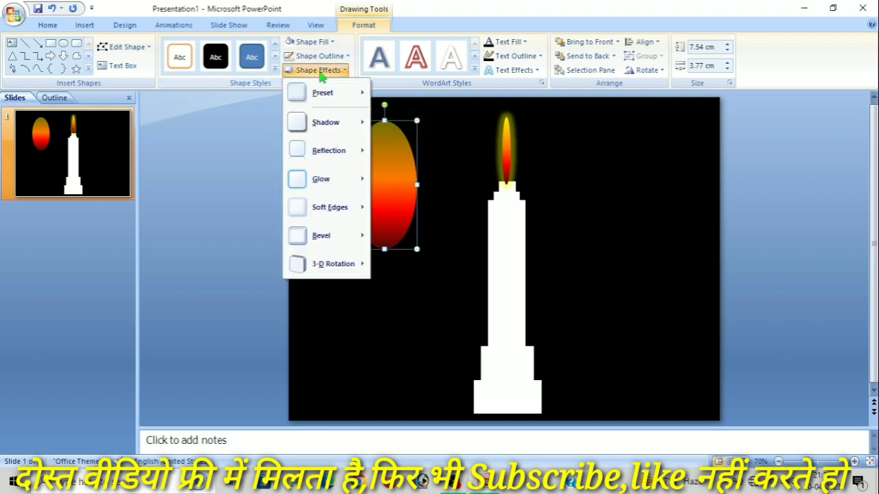
mouse_move(308, 214)
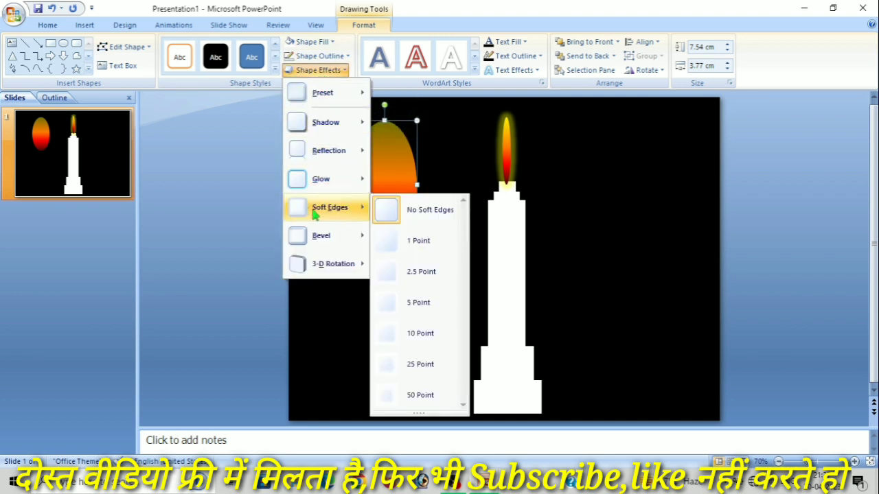
left_click(403, 398)
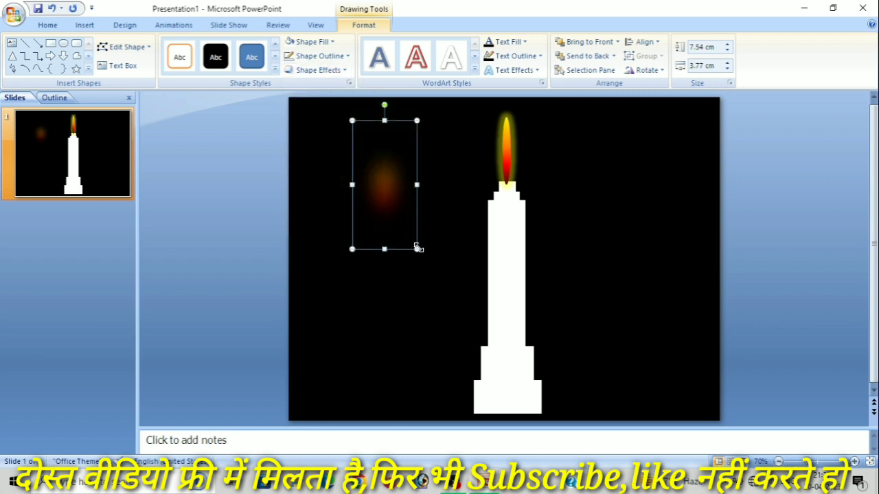
left_click_drag(416, 249, 453, 322)
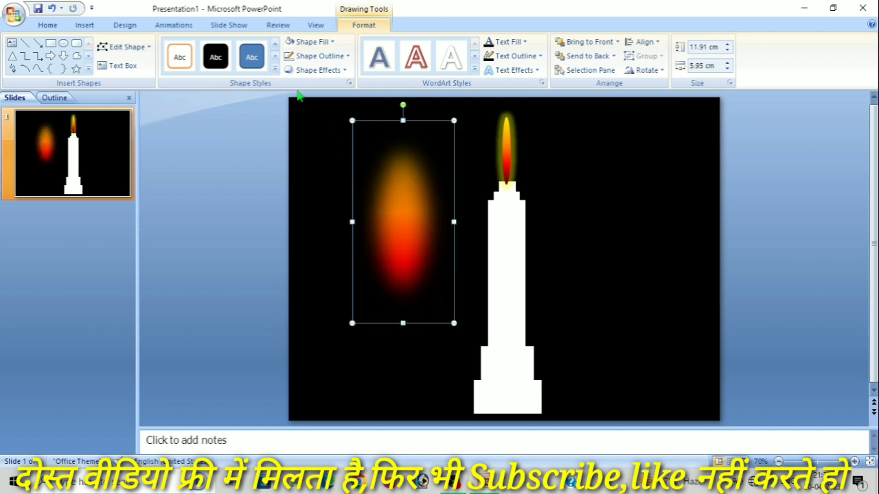
- Fill the blurred glow yellow and move it onto the candle flame
left_click(313, 42)
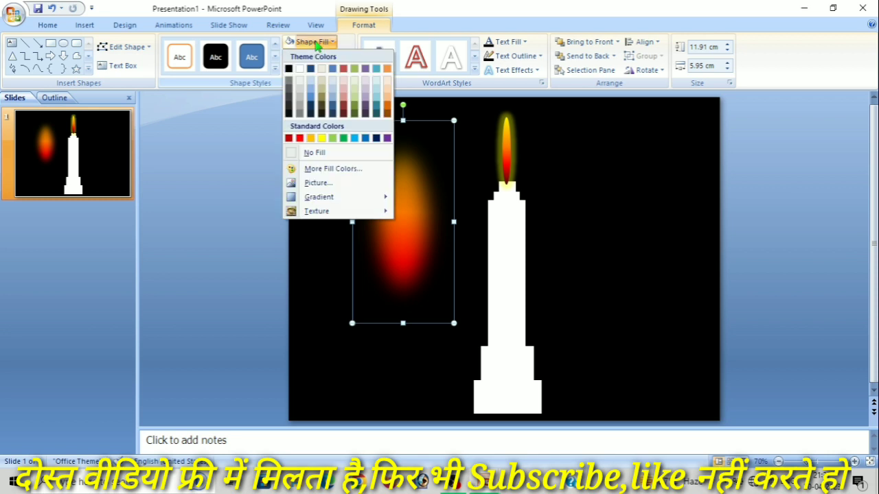
left_click(321, 138)
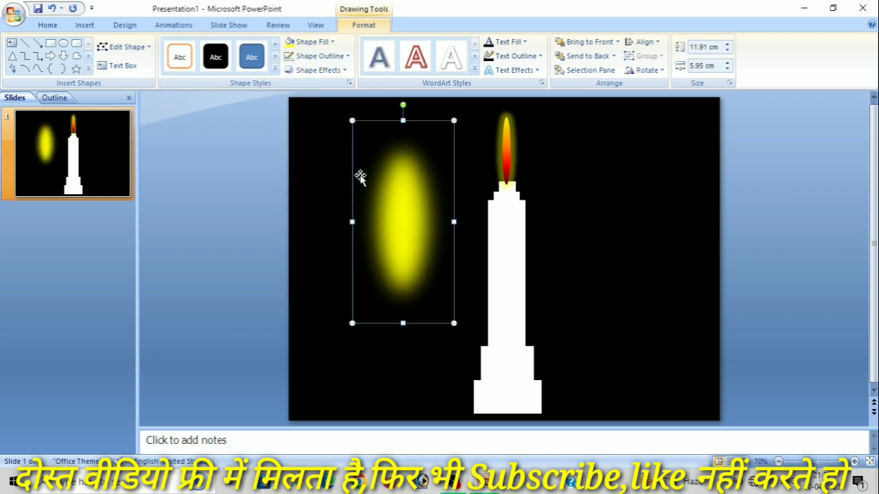
left_click_drag(391, 250, 491, 211)
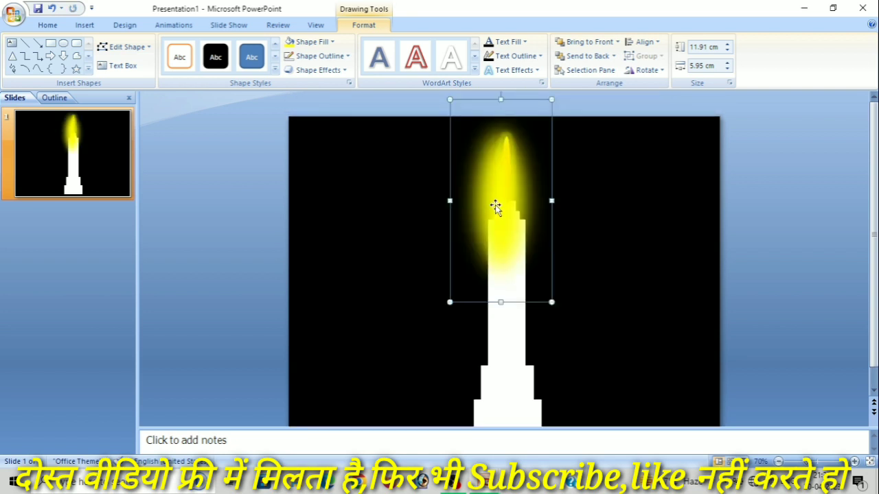
left_click_drag(496, 206, 496, 206)
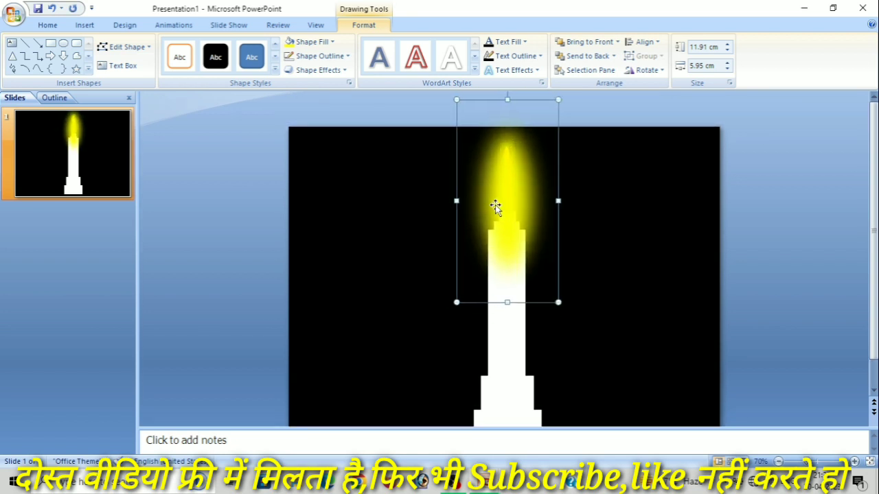
- Resize the glow to about 9.6 × 6.1 cm and nudge it left and up over the flame
left_click(728, 70)
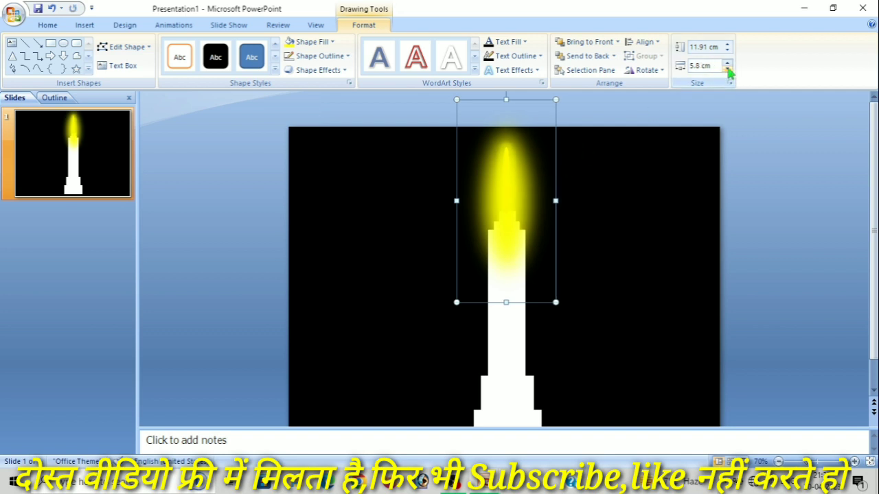
left_click(727, 70)
left_click(726, 51)
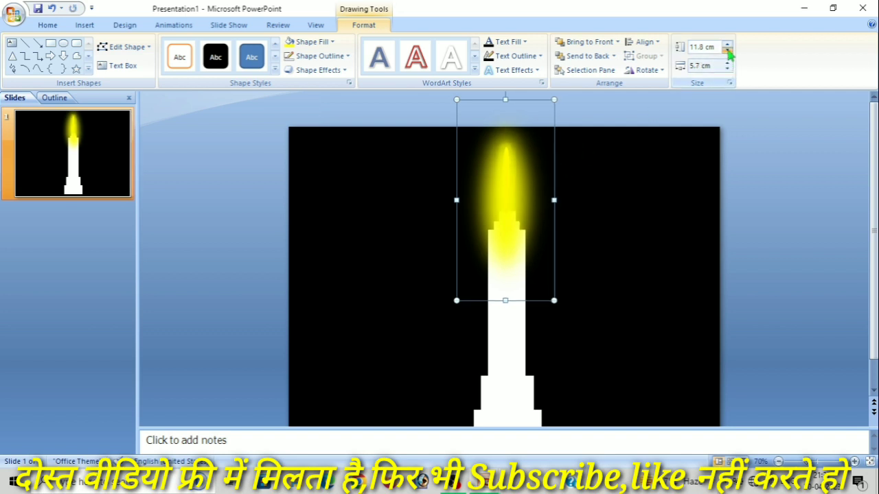
left_click(726, 50)
left_click(727, 51)
left_click_drag(727, 51, 727, 62)
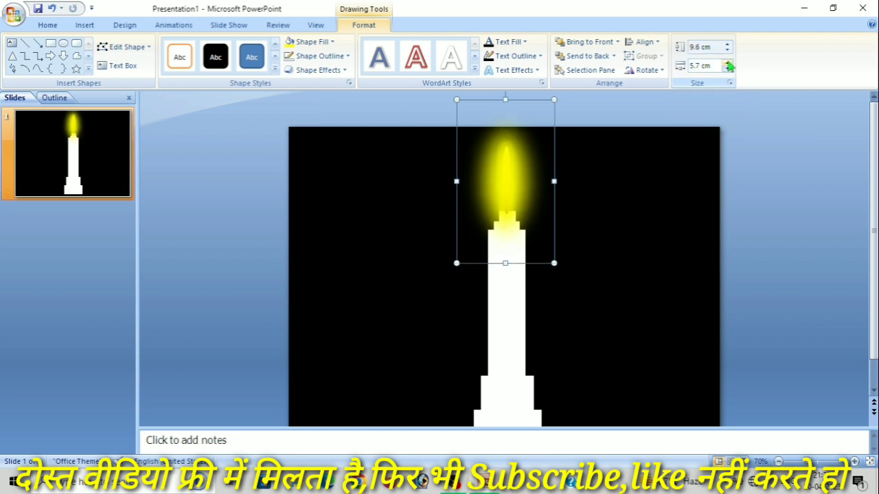
key("Left")
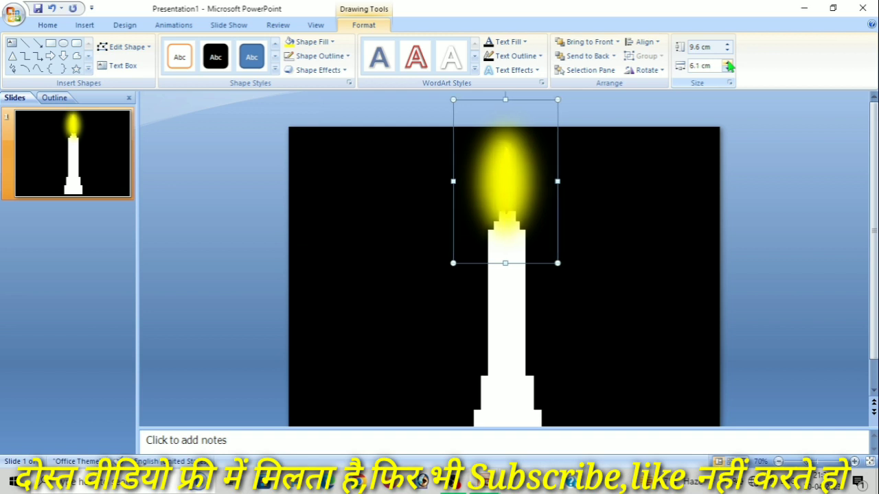
key("Up")
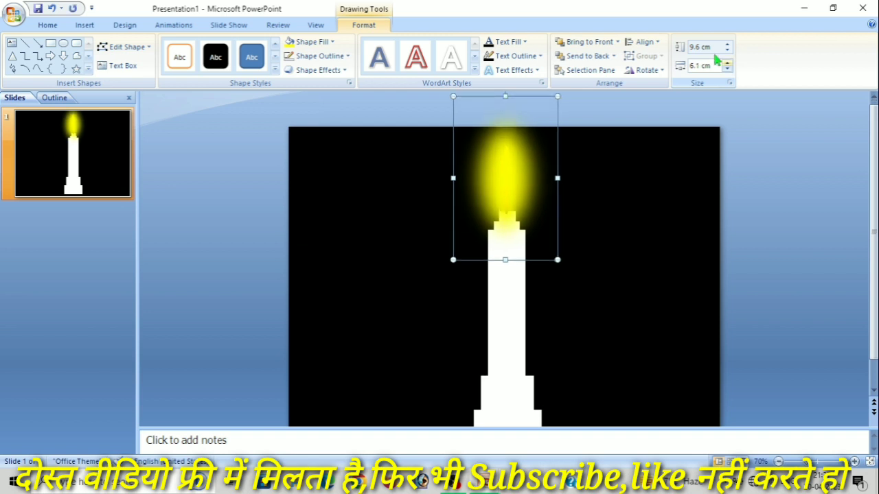
- Send the yellow glow to the back behind the flame, then select the red flame oval
left_click(580, 59)
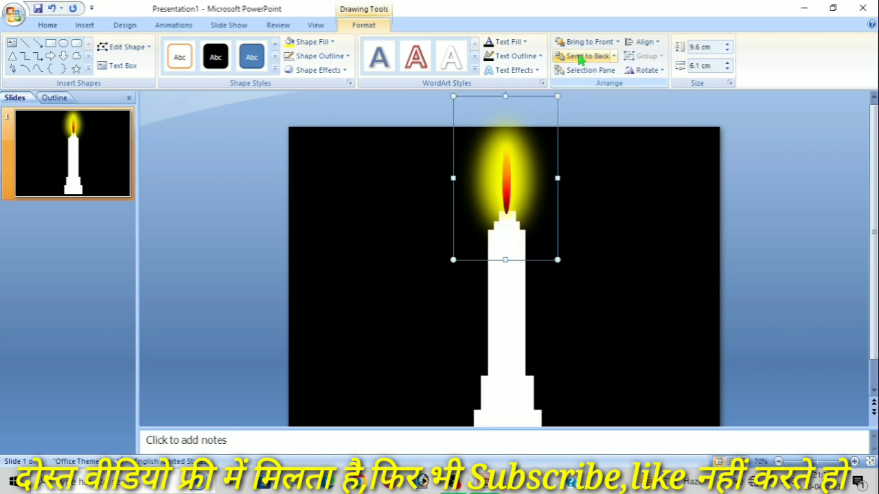
left_click(372, 228)
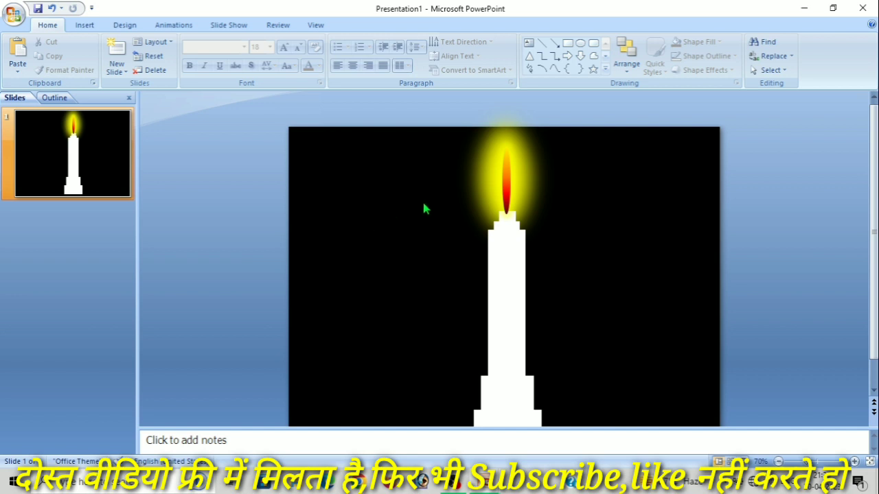
left_click(506, 188)
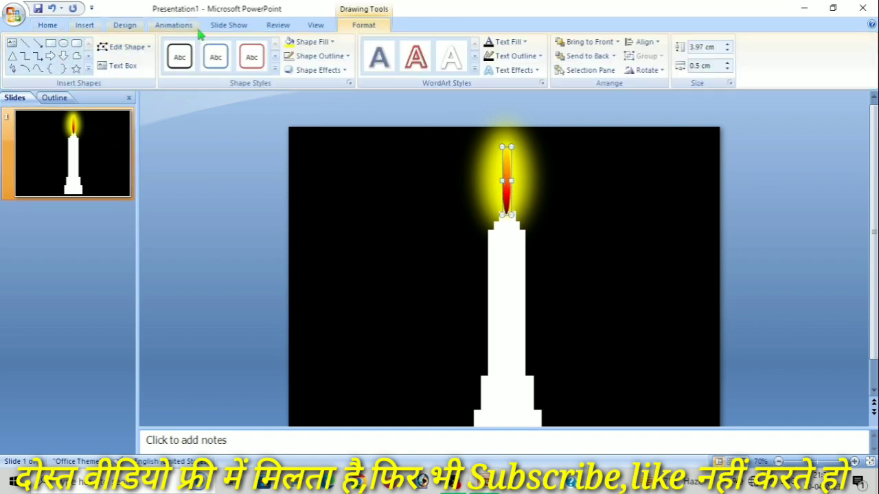
- Add a Flash Bulb emphasis effect to both the flame and its yellow glow
left_click(168, 28)
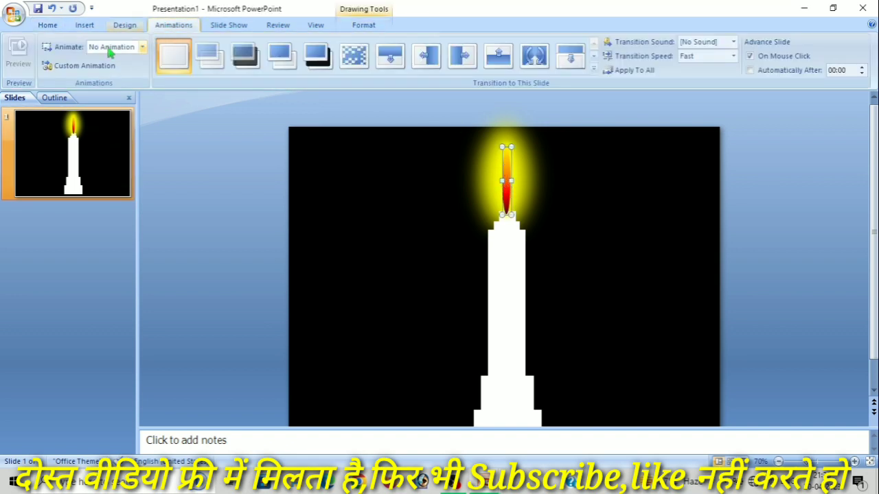
left_click(88, 65)
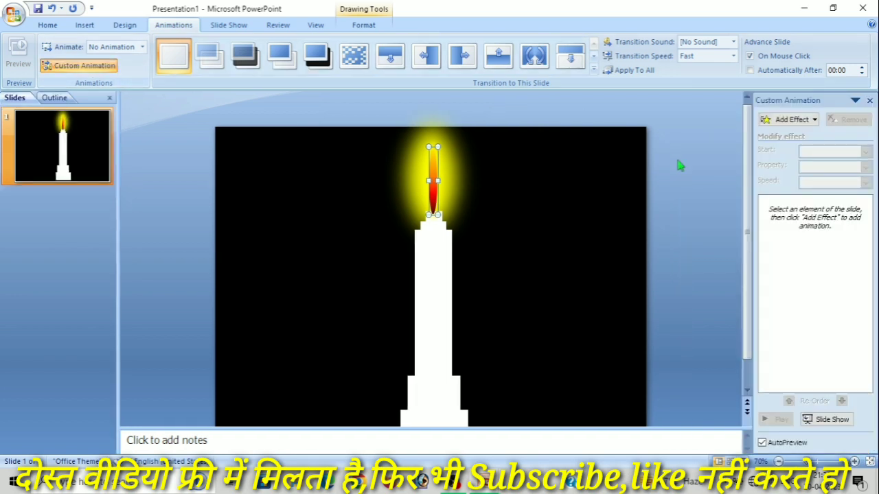
left_click(779, 122)
mouse_move(766, 155)
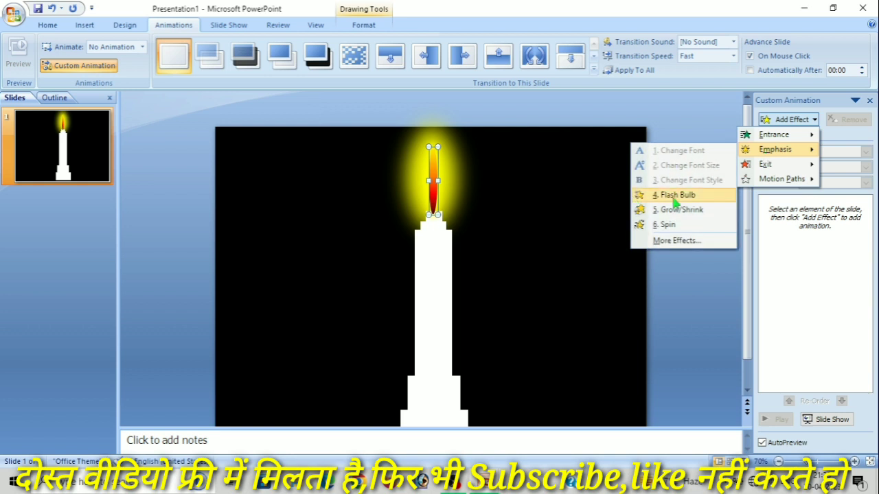
left_click(675, 197)
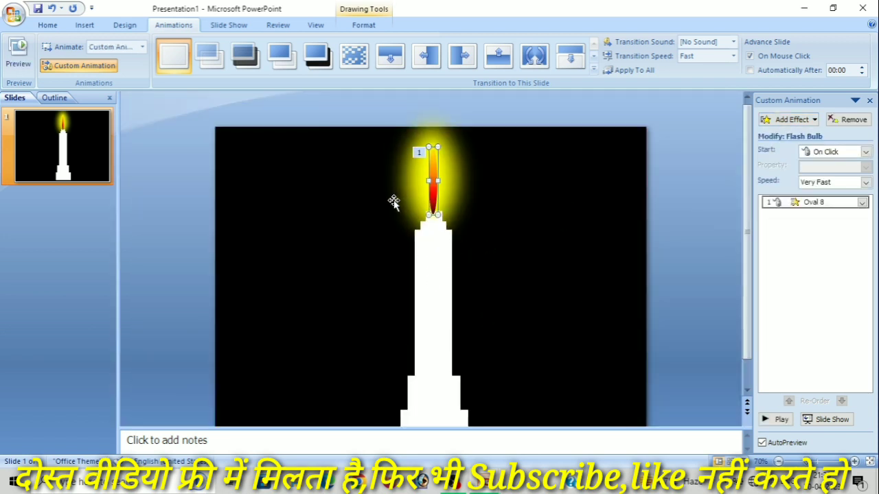
left_click(411, 190)
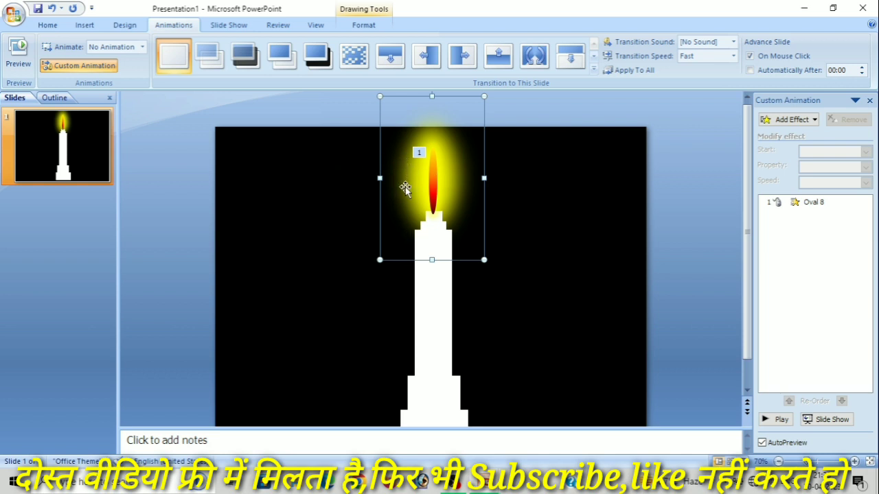
left_click(801, 124)
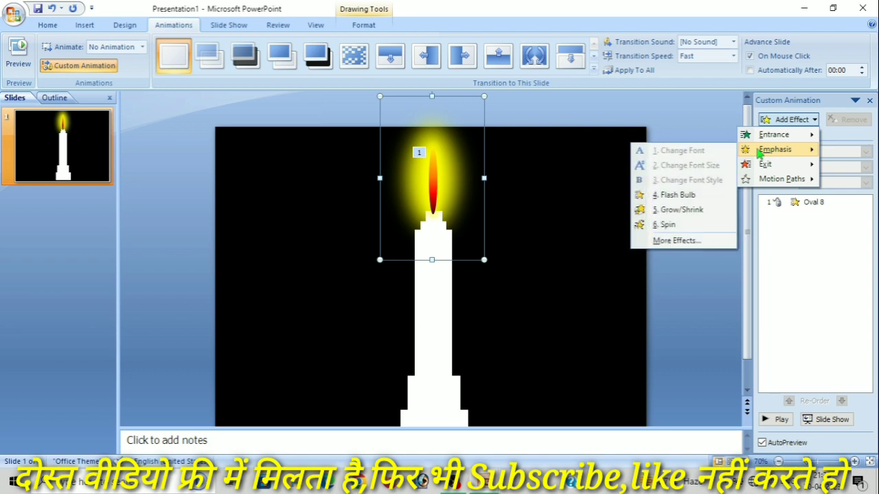
left_click(680, 198)
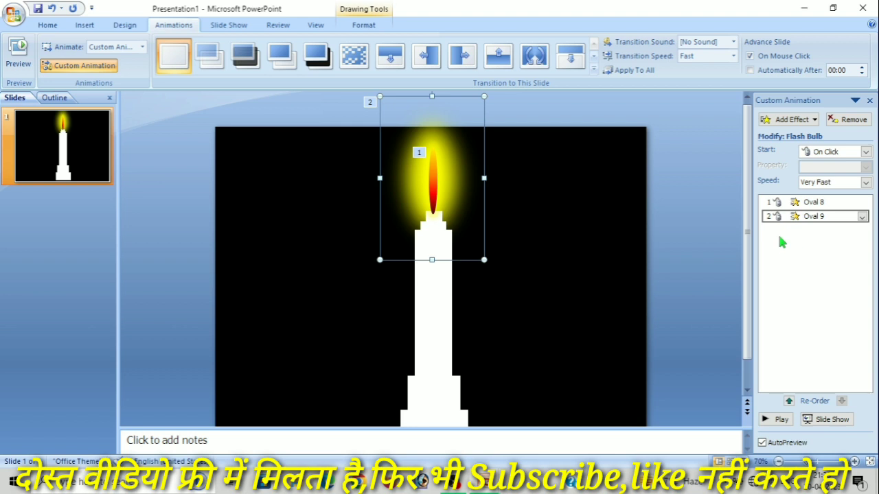
- Set the Flash Bulb animations to start With Previous at Medium speed
left_click(811, 204)
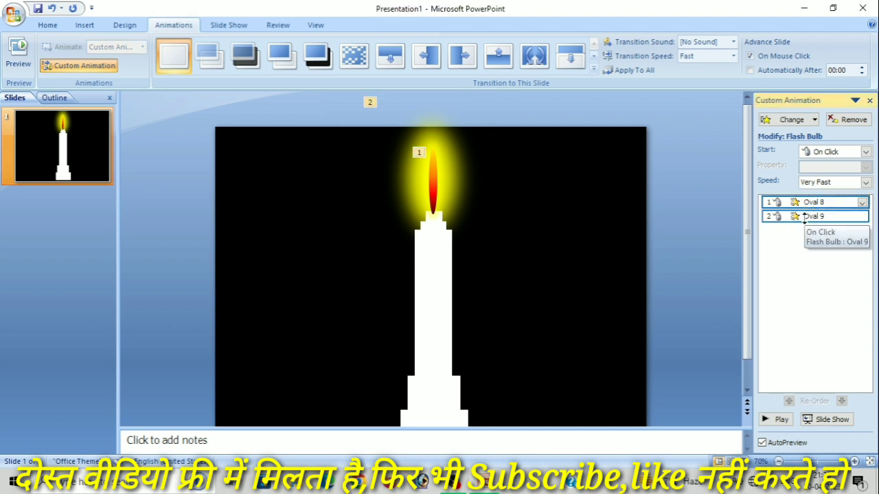
left_click(866, 153)
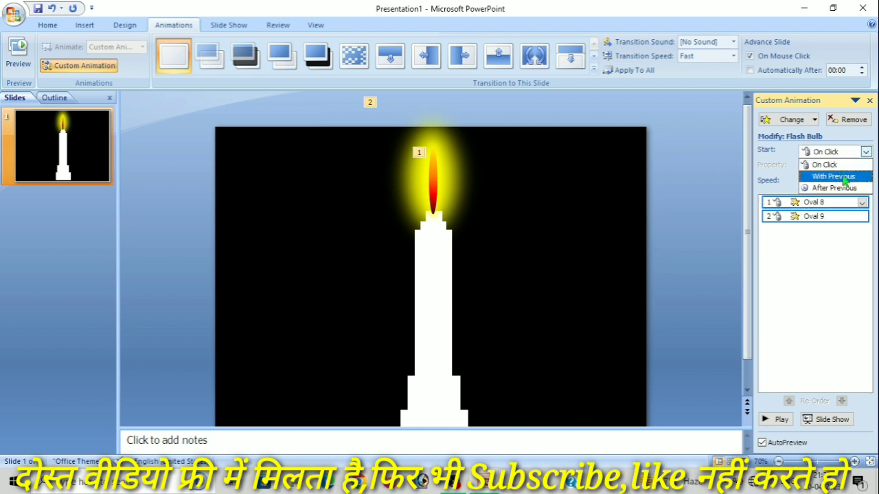
left_click(844, 178)
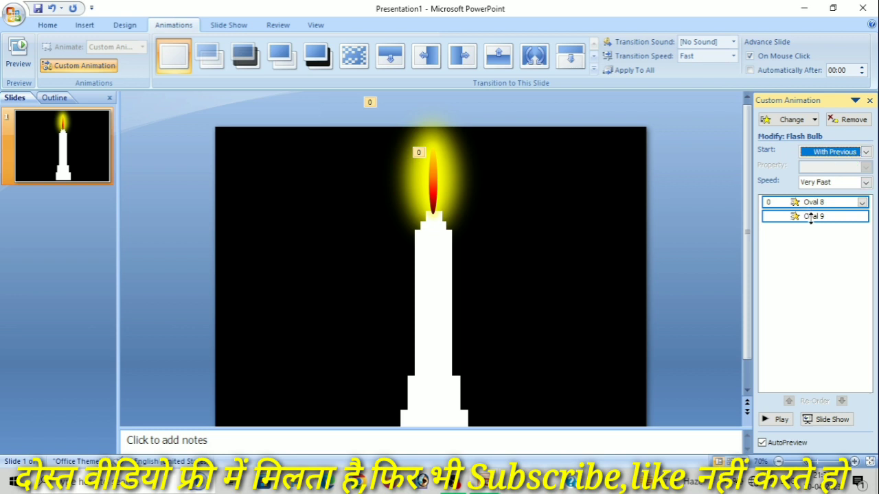
left_click(865, 182)
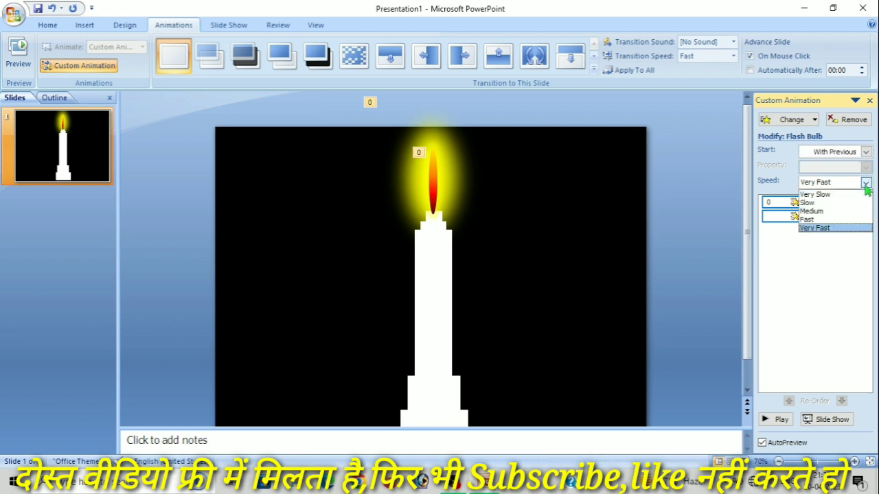
left_click(820, 211)
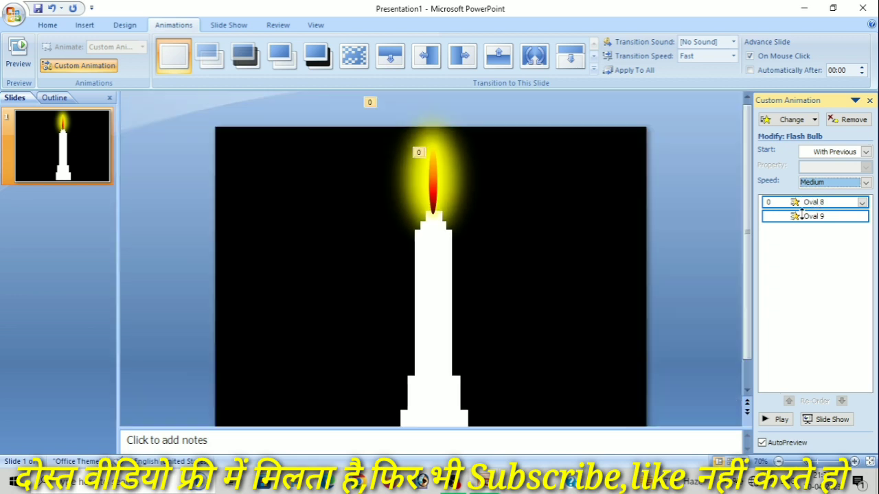
left_click(862, 216)
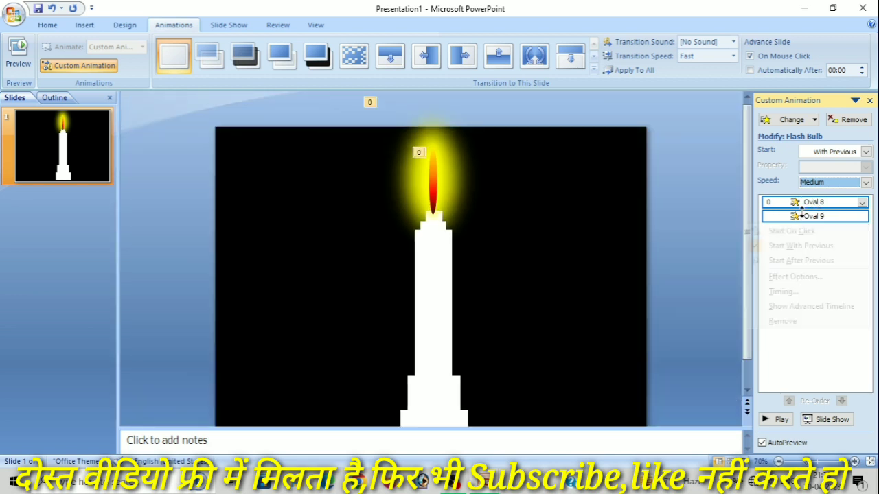
left_click(775, 292)
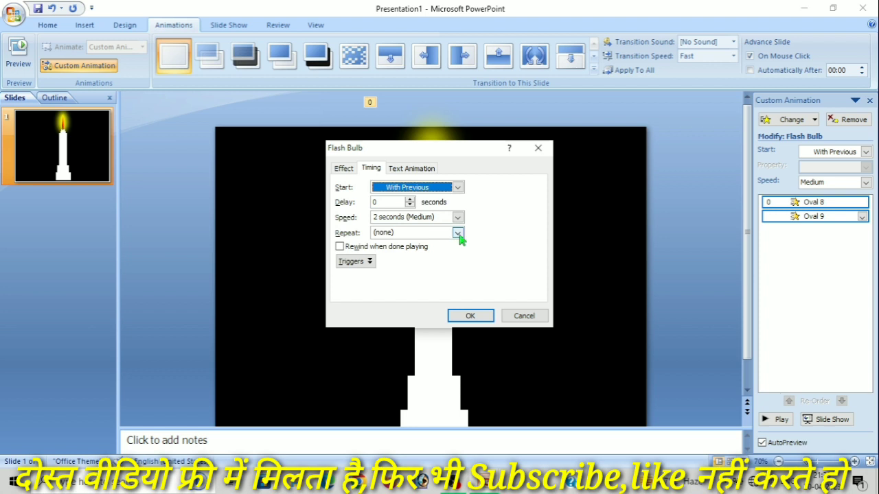
- Set the glow's Flash Bulb timing to repeat Until End of Slide
left_click(458, 233)
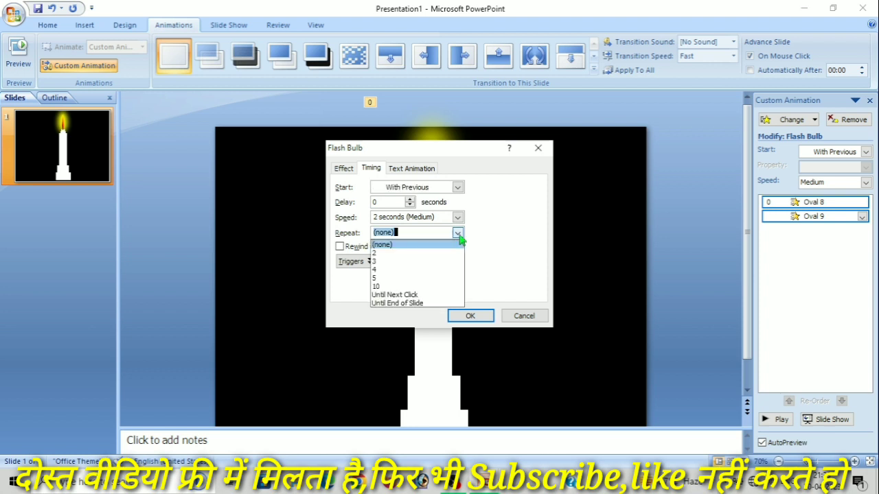
left_click(398, 303)
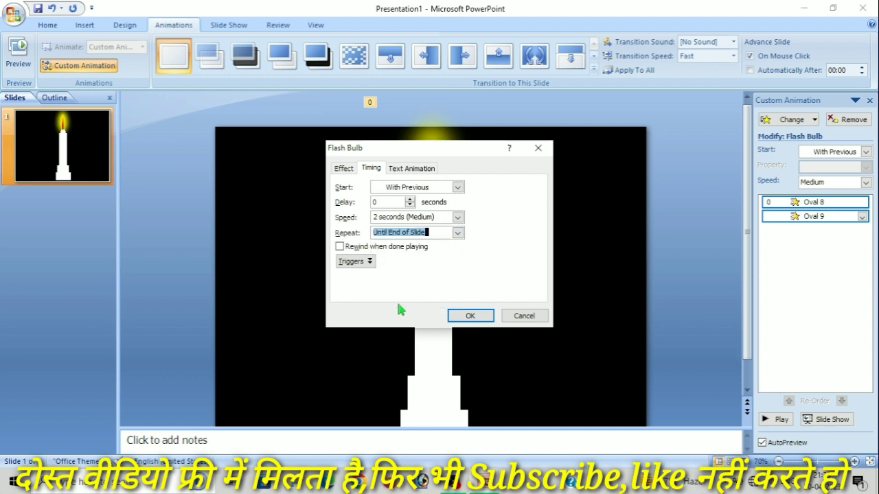
left_click(468, 316)
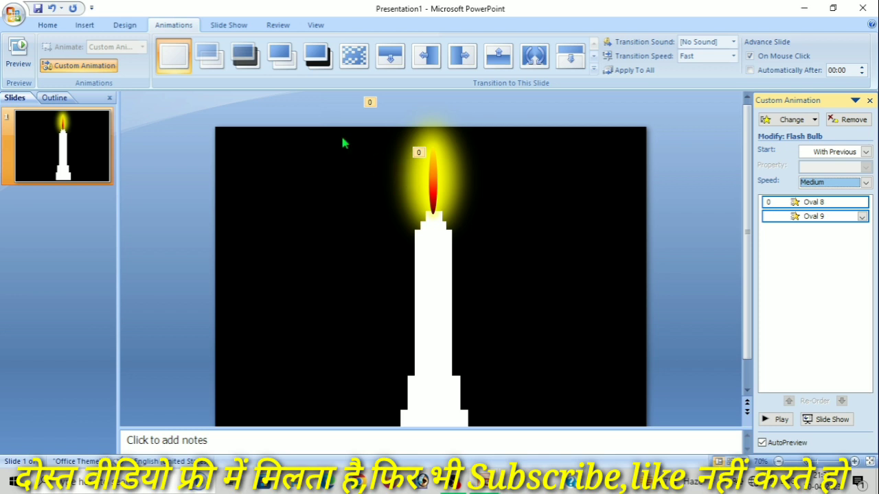
- Duplicate the candle with its glow using Ctrl+D and shift the copy to the right
left_click_drag(334, 111, 546, 470)
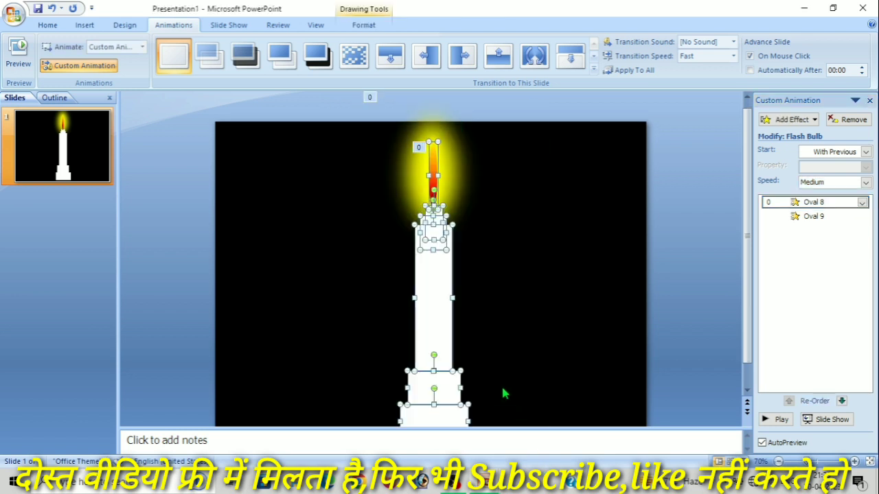
left_click(459, 178, "shift")
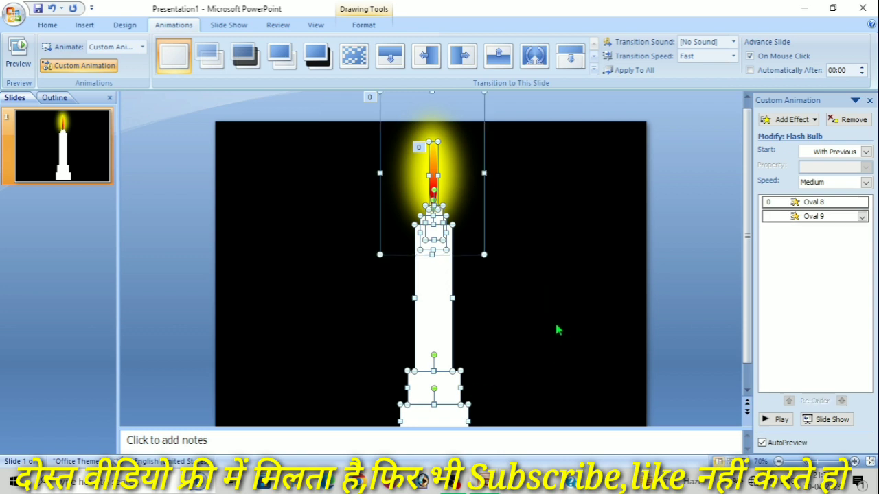
key("ctrl+d")
key("Right")
key("Right")
key("Right")
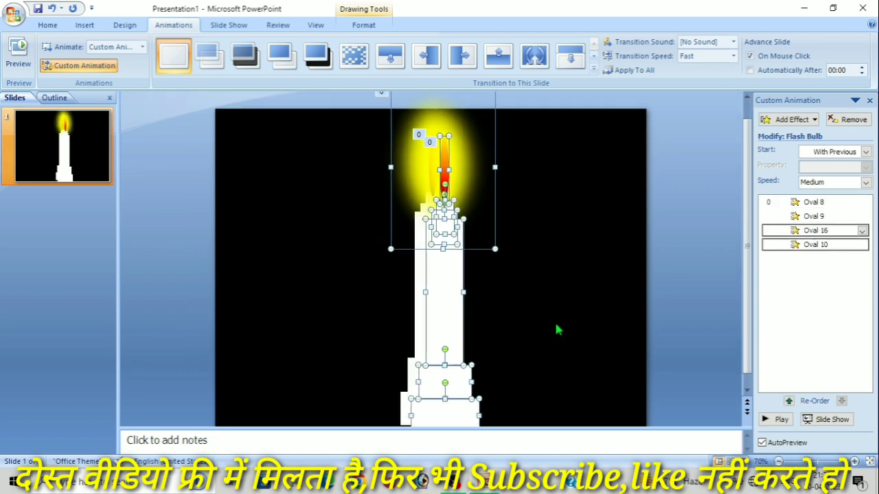
key("Right")
key("Right")
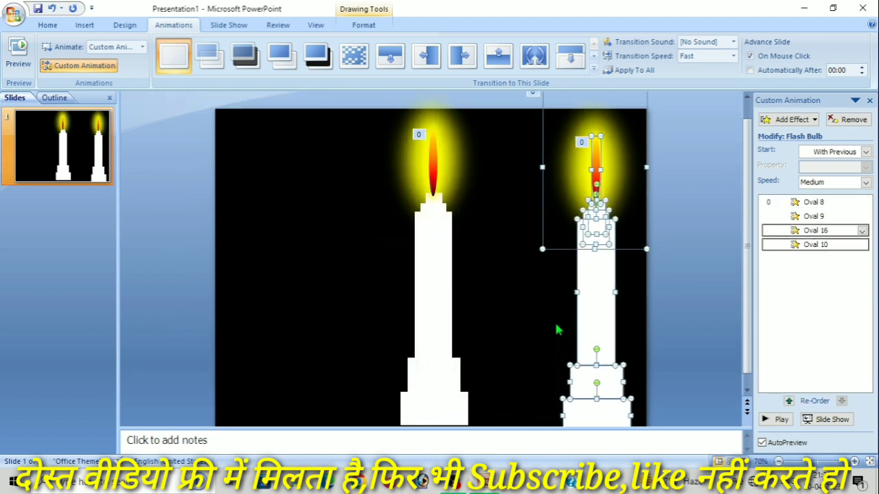
key("Right")
key("Right")
key("Up")
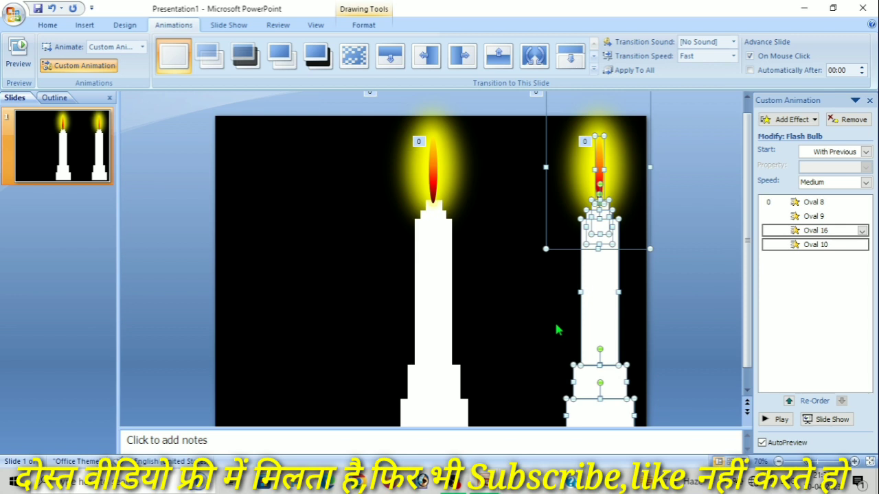
left_click(748, 390)
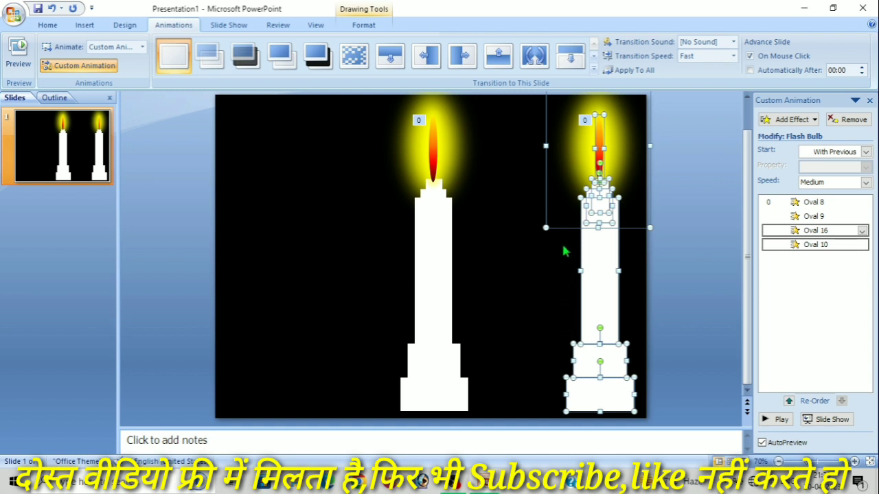
- Fill the copied candle's body yellow
left_click(559, 159, "shift")
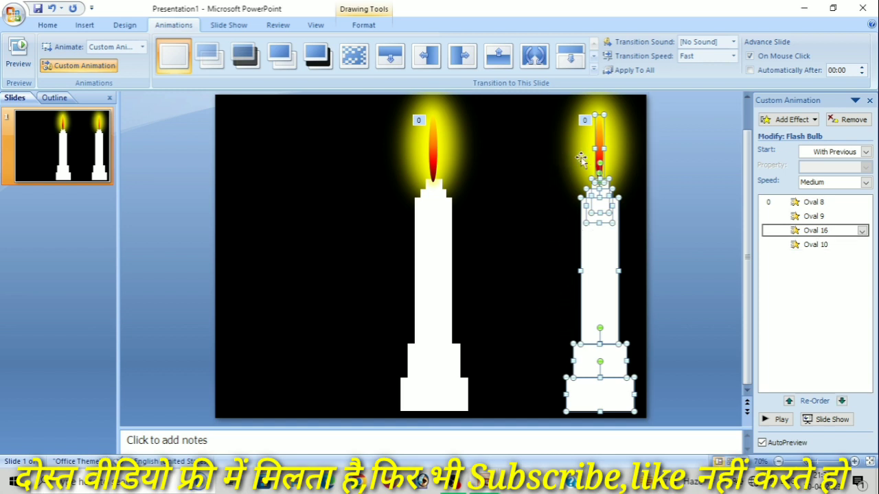
left_click(595, 135, "shift")
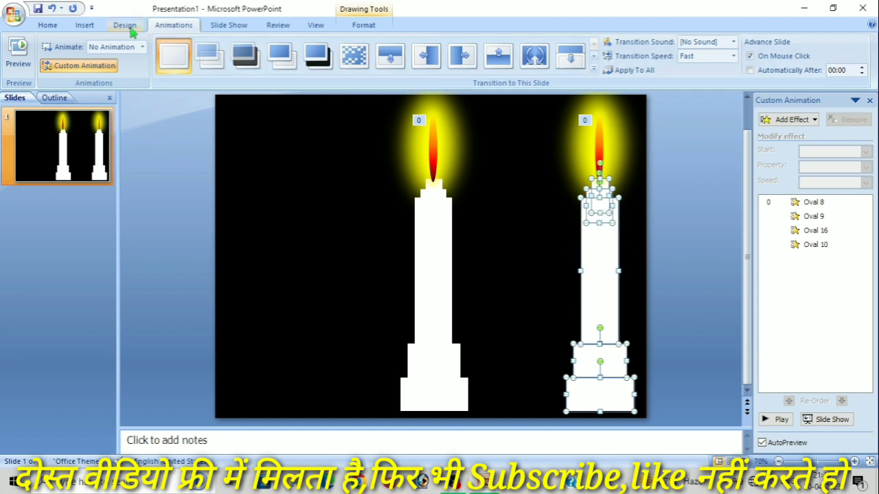
left_click(366, 26)
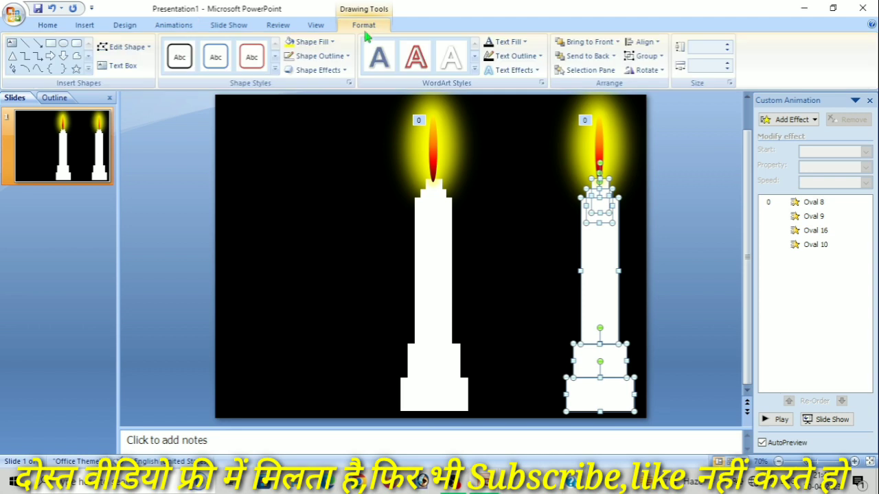
left_click(302, 42)
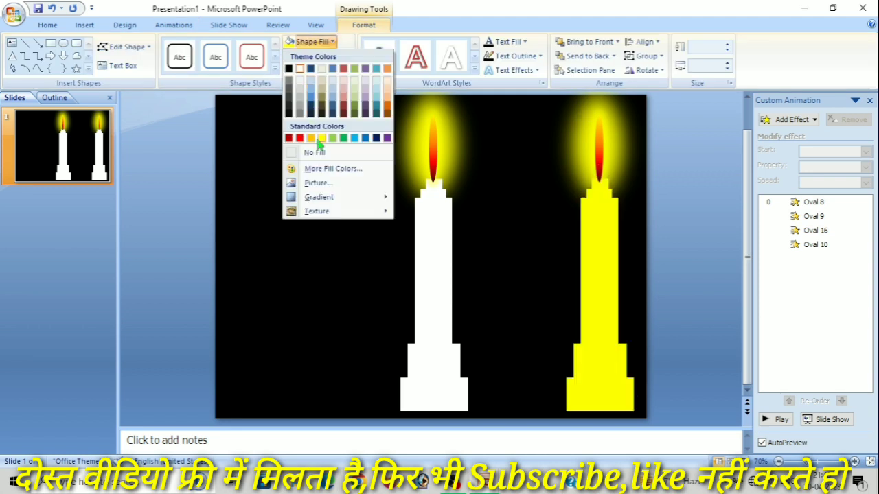
left_click(321, 139)
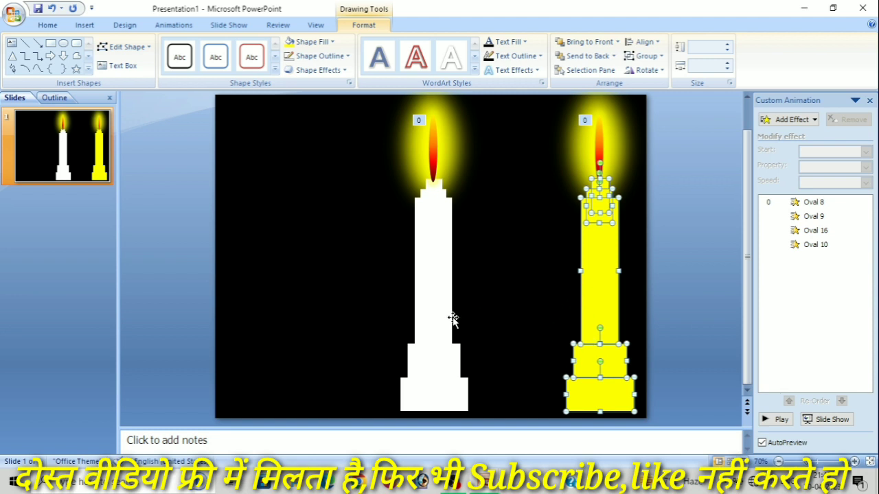
left_click(360, 255)
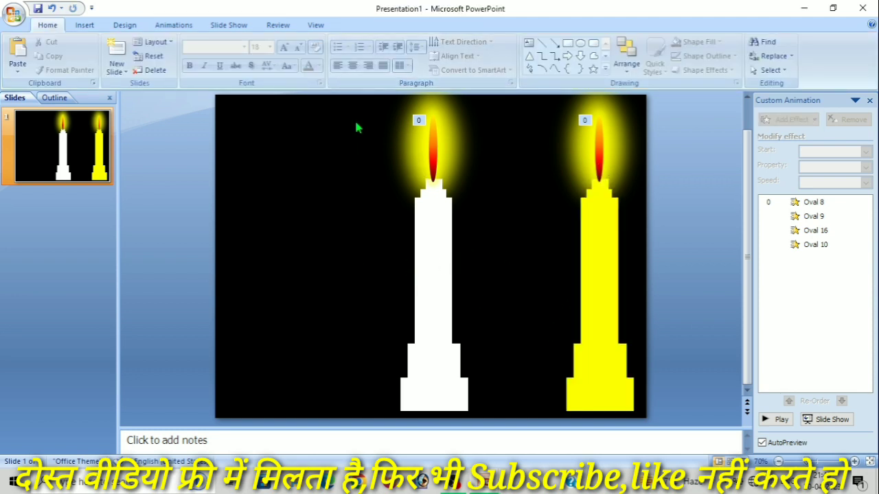
- Duplicate the white candle with its glow using Ctrl+D and move the copy left
scroll(746, 391, "up", 2)
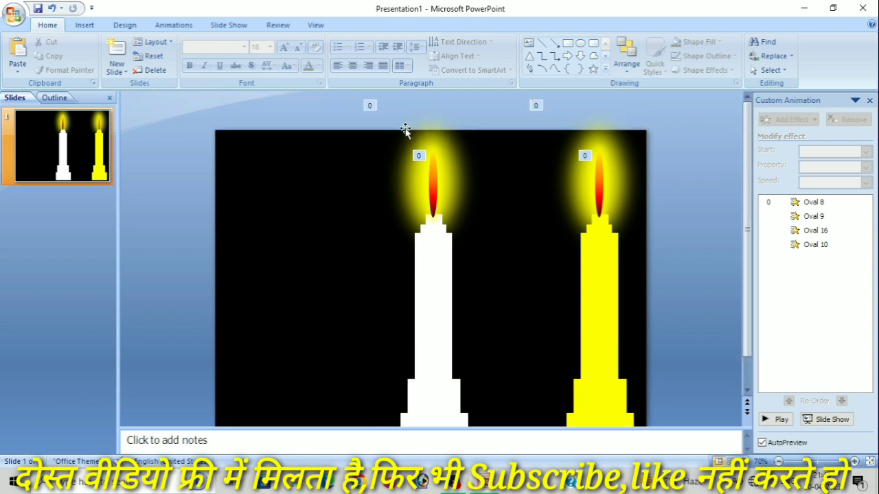
left_click_drag(327, 118, 506, 446)
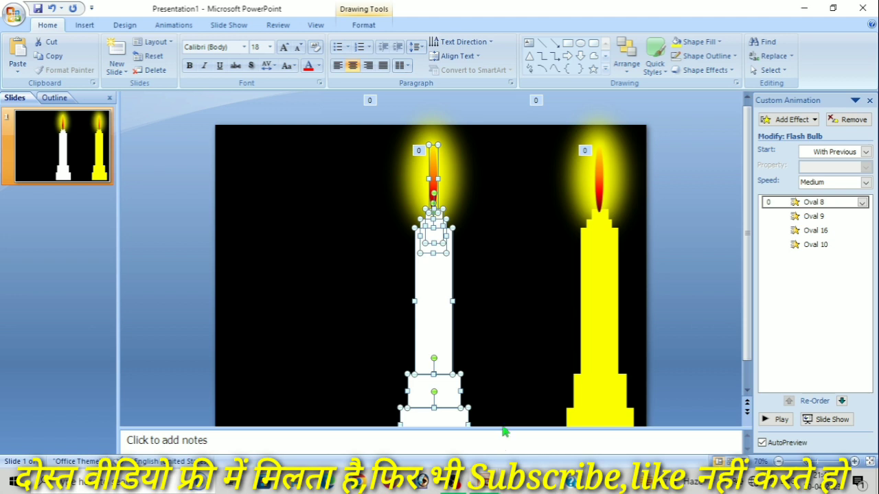
left_click(403, 189, "shift")
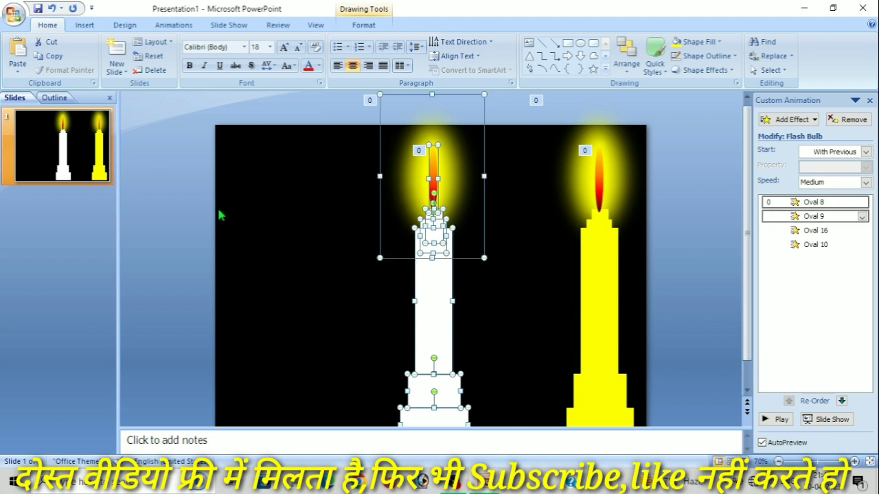
key("ctrl+d")
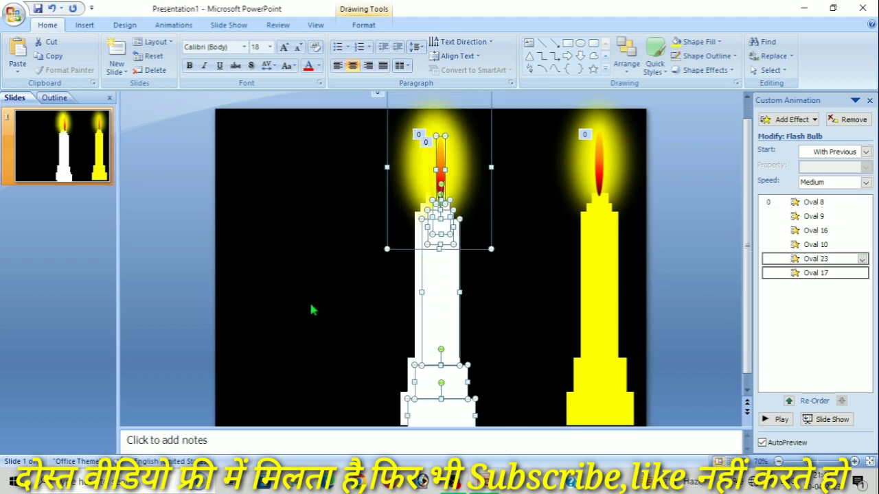
key("Left")
key("Left")
key("Left")
key("Left")
key("Left")
key("Left")
key("Left")
key("Left")
key("Left")
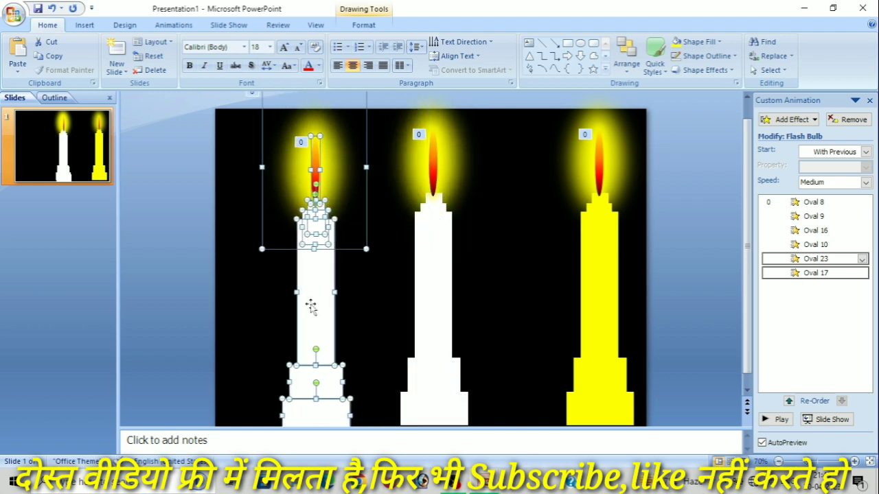
key("Left")
key("Left")
key("Left")
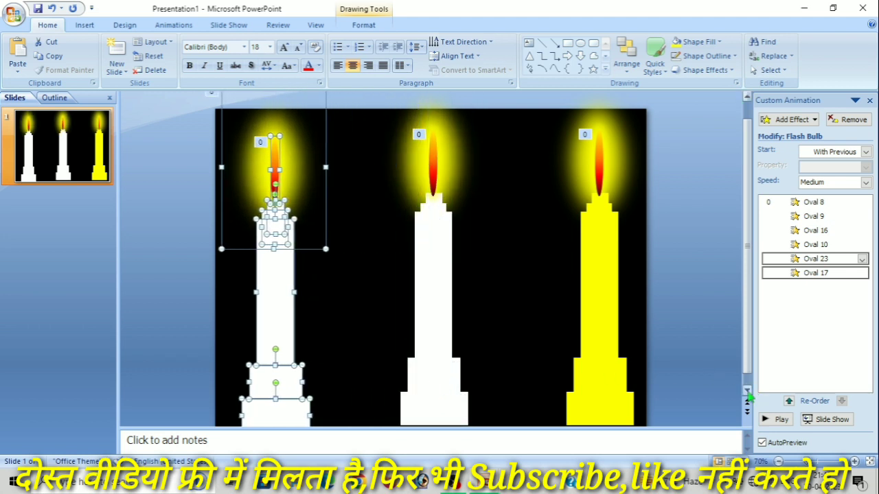
left_click(747, 391)
scroll(748, 396, "up", 1)
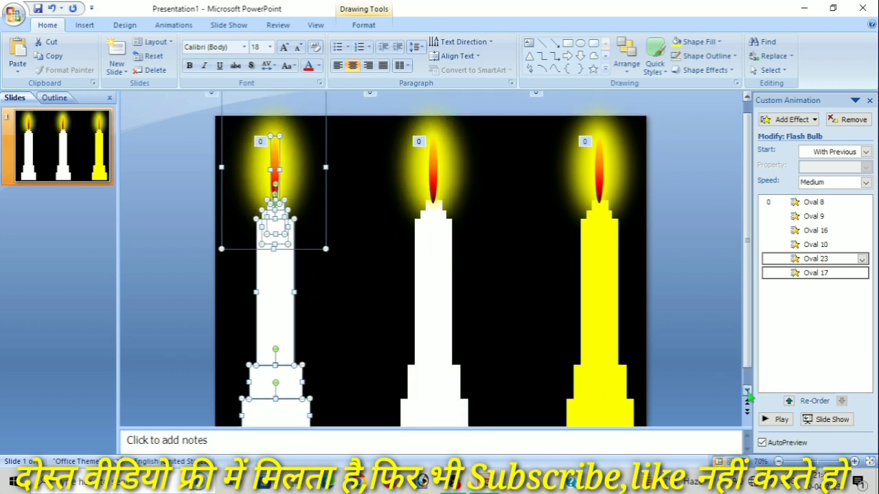
scroll(747, 382, "down", 1)
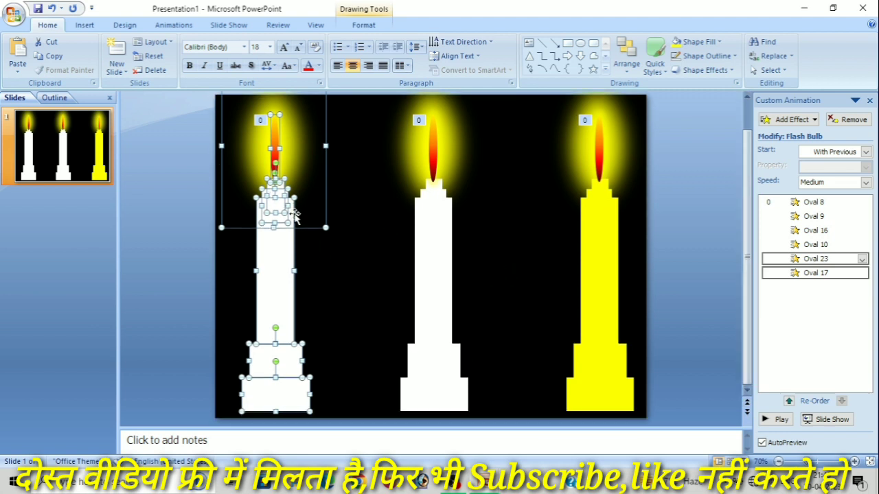
- Fill the new candle's body red
left_click(294, 166, "shift")
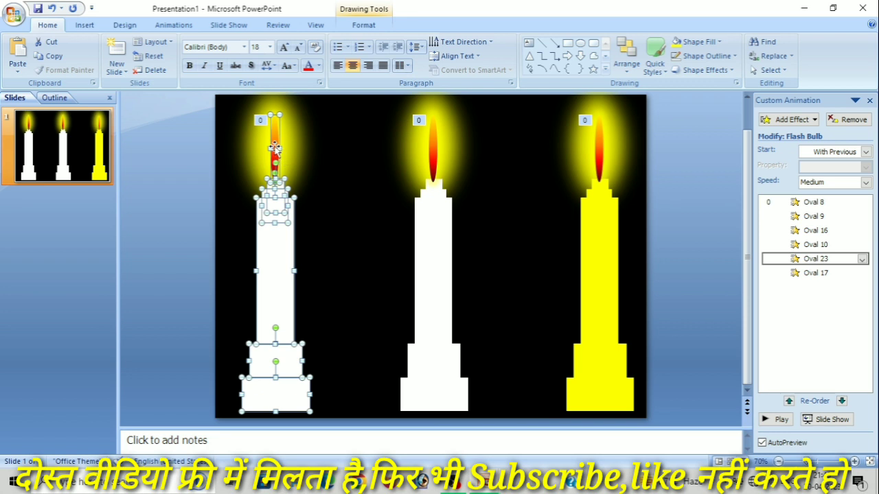
left_click(274, 146, "shift")
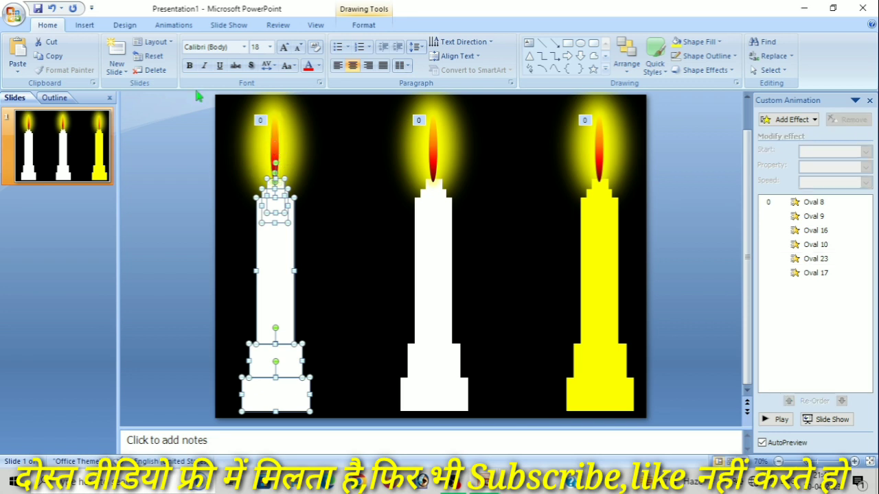
left_click(359, 25)
left_click(311, 42)
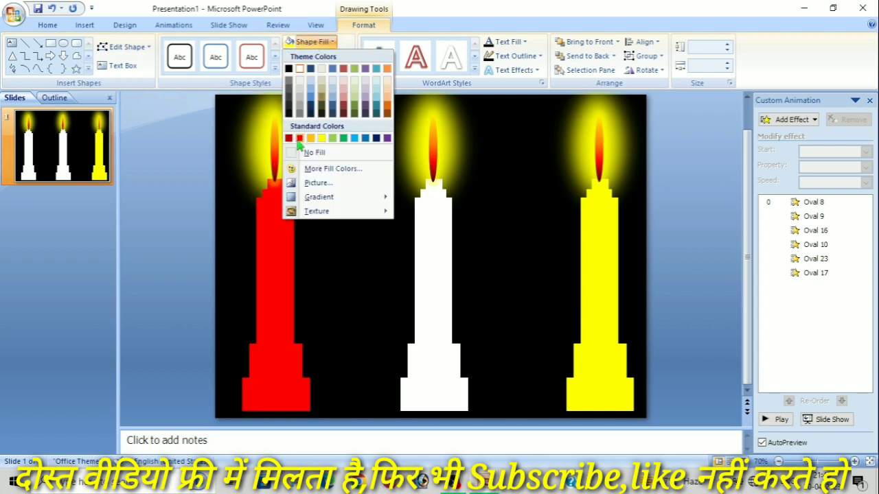
left_click(299, 138)
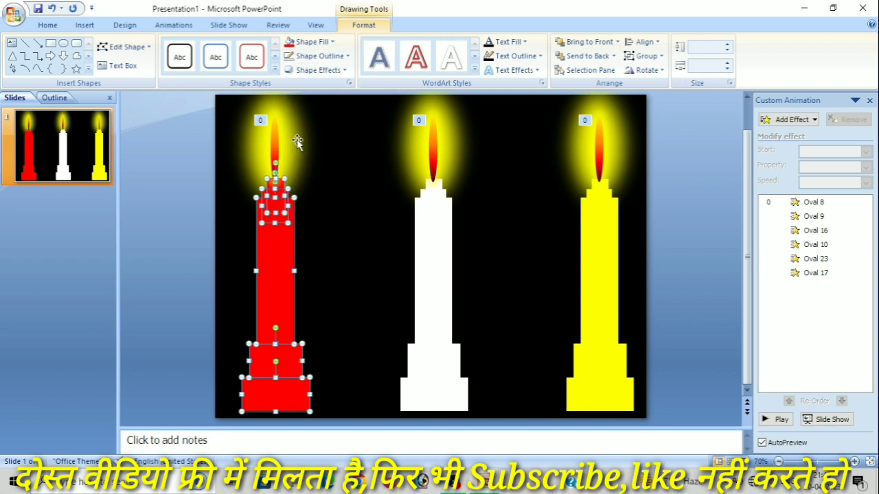
left_click(350, 244)
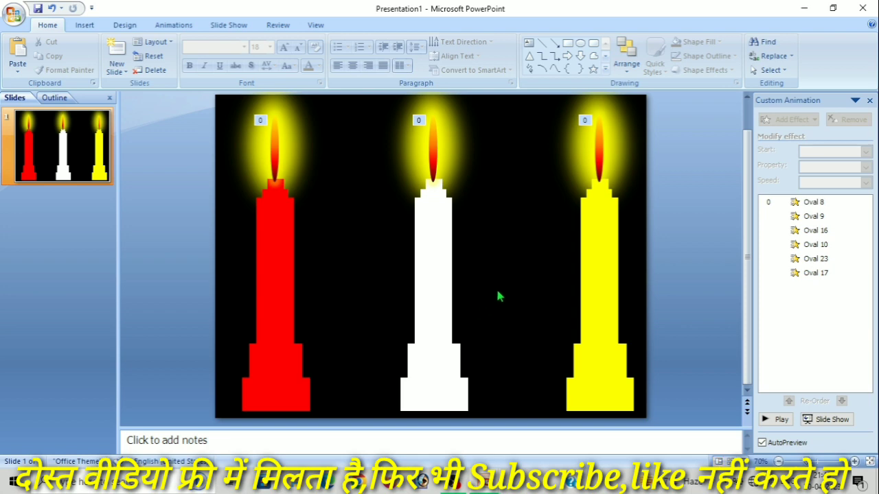
- Start the slide show with F5 to watch the three candles flash
key("F5")
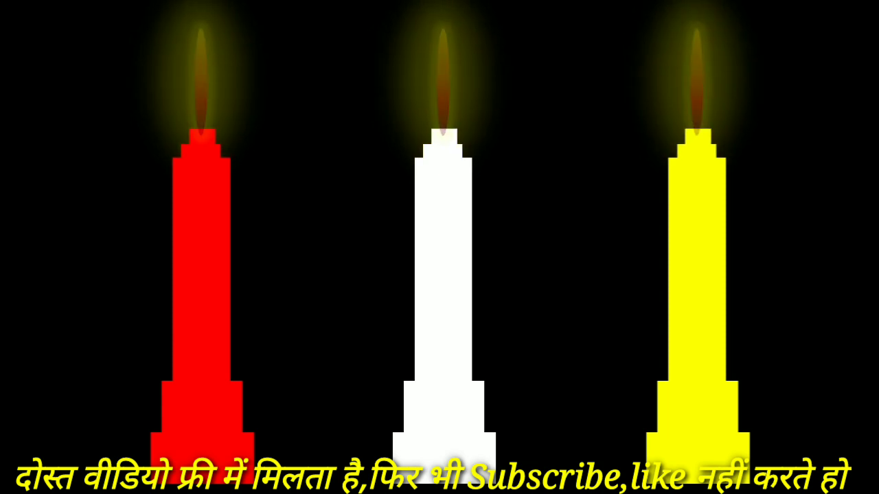